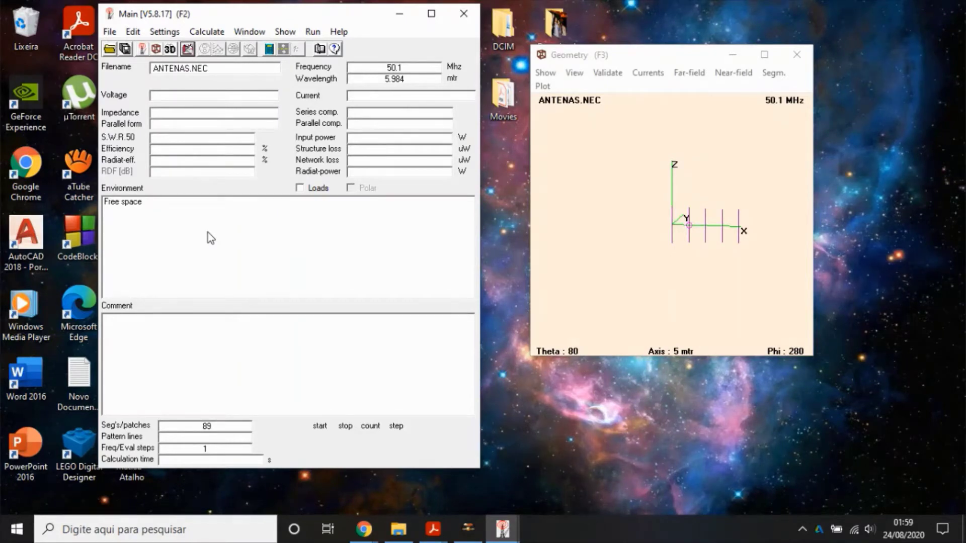
Examine the antenna's wire definitions in the NEC editor and close the editor
{"action": "left_click", "coordinate": [187, 51]}
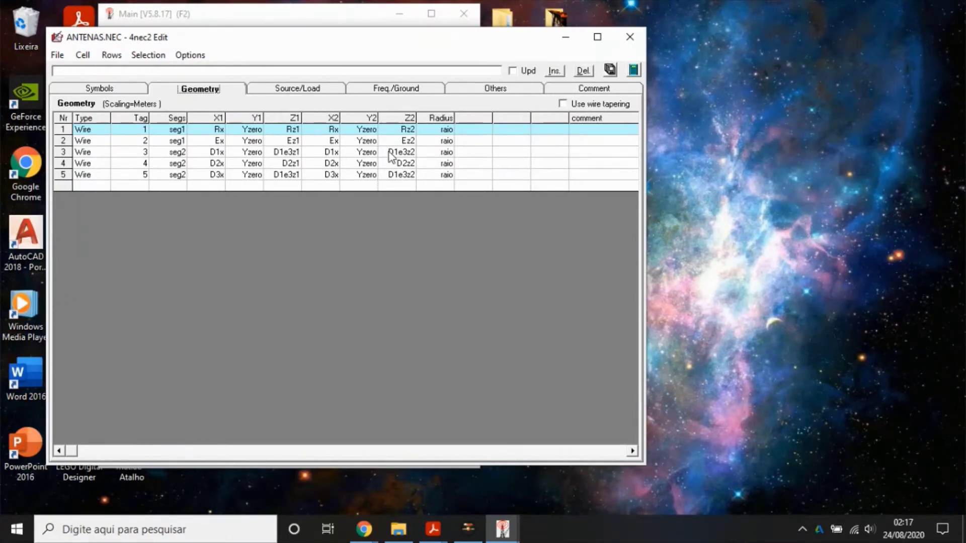
{"action": "left_click", "coordinate": [630, 37]}
Switch the default editor to Geometry edit, open the antenna in it and display its wire data table
{"action": "left_click", "coordinate": [166, 32]}
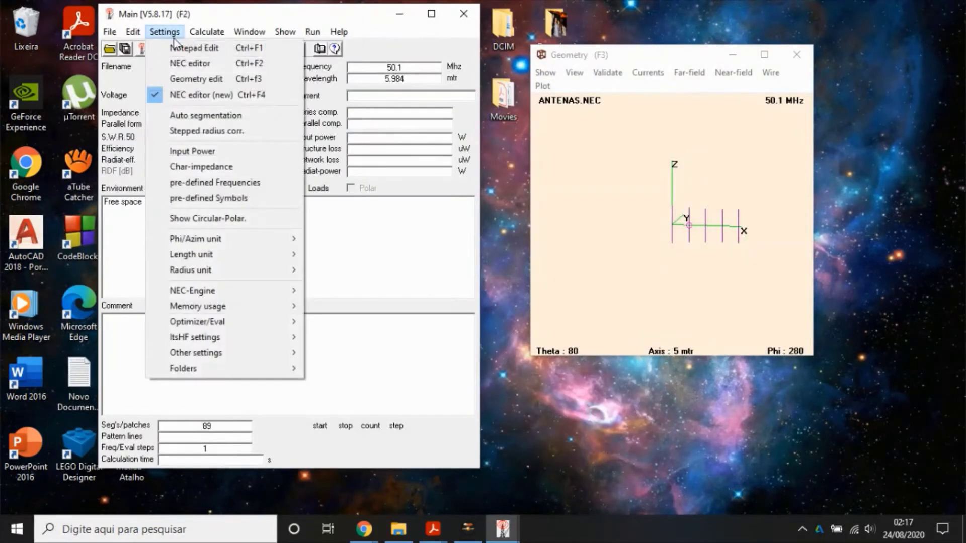
{"action": "left_click", "coordinate": [187, 78]}
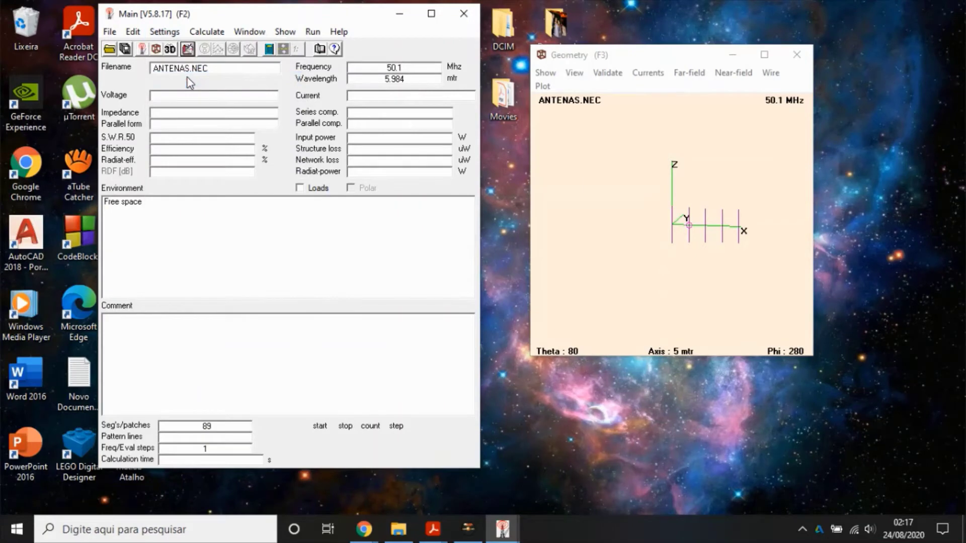
{"action": "left_click", "coordinate": [188, 49]}
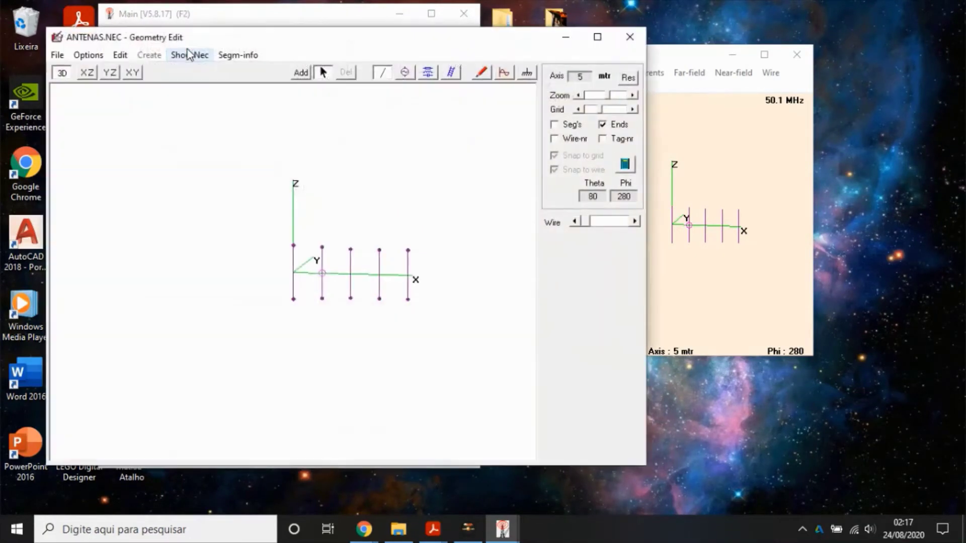
{"action": "left_click", "coordinate": [481, 72]}
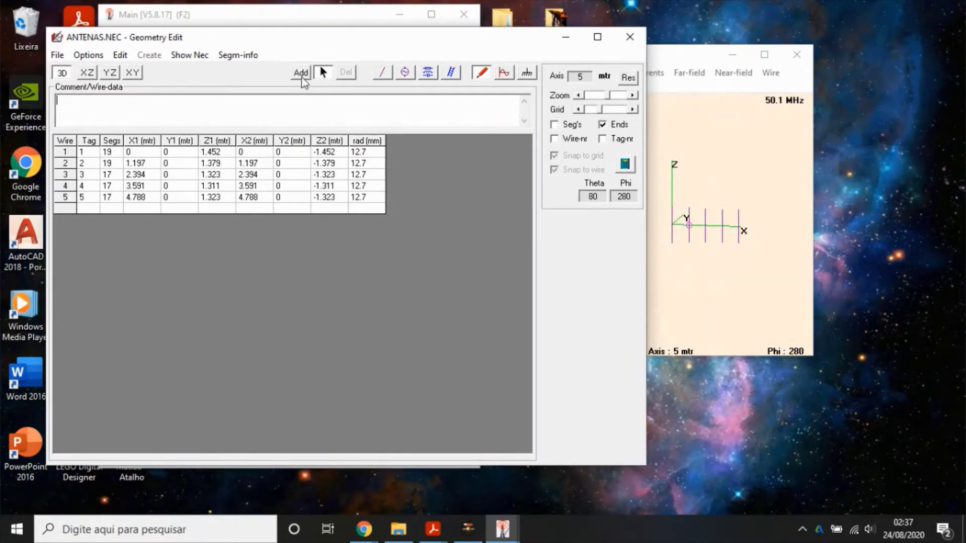
Add a sixth vertical wire in the XZ plane from (5.75, 0, 1.5) to (5.75, 0, -1.5) m and list it in the wire table
{"action": "left_click", "coordinate": [301, 73]}
{"action": "left_click", "coordinate": [88, 74]}
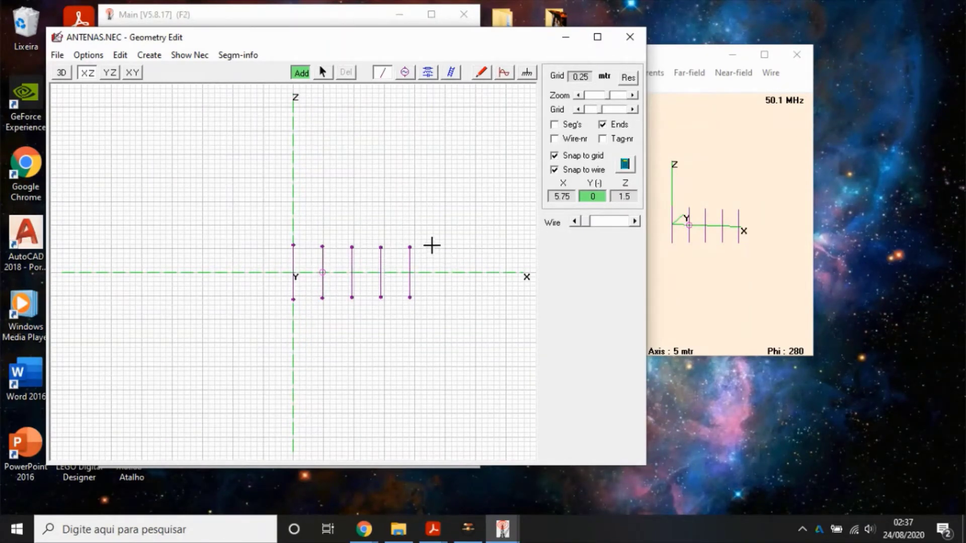
{"action": "left_click_drag", "start_coordinate": [432, 245], "coordinate": [430, 302]}
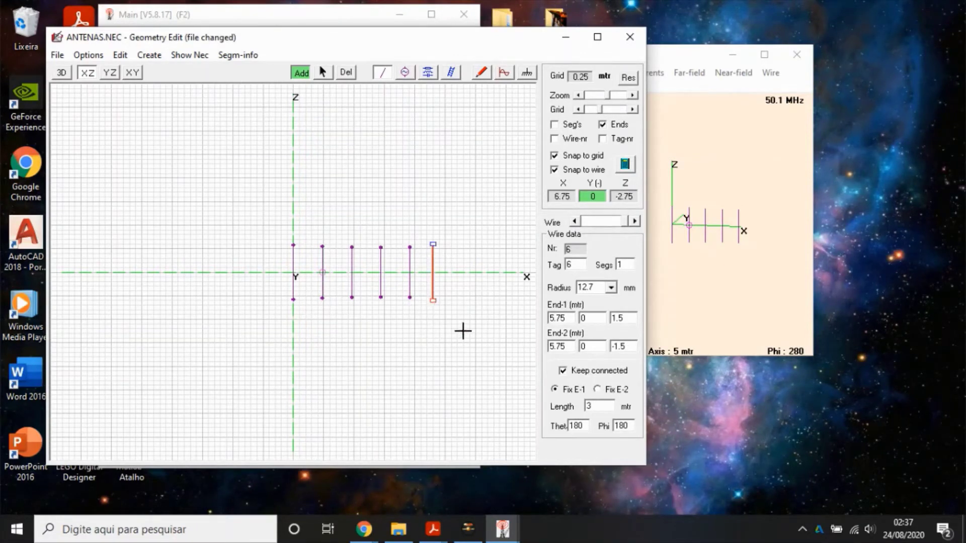
{"action": "left_click", "coordinate": [484, 74]}
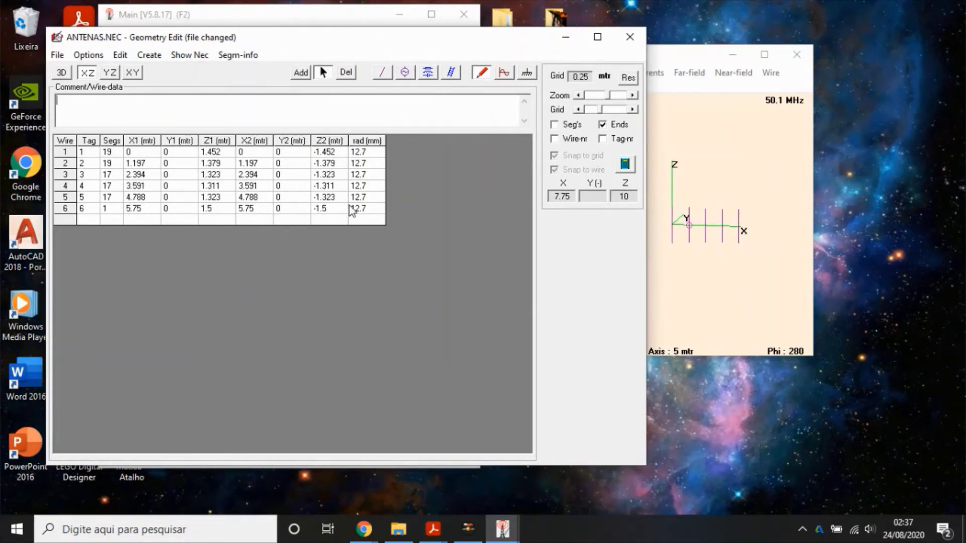
Discard the geometry changes, switch the default editor back to NEC editor (new) and reopen the antenna file in it
{"action": "left_click", "coordinate": [630, 36]}
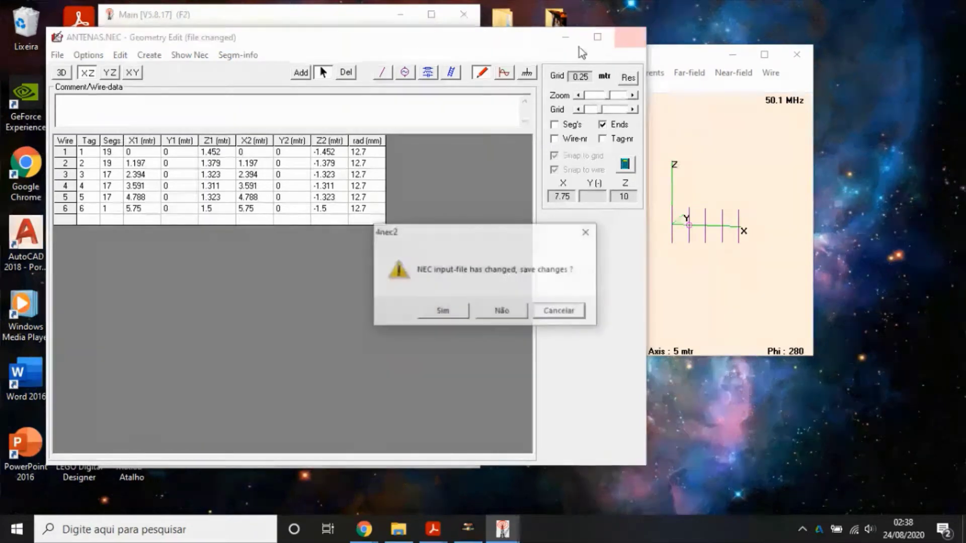
{"action": "left_click", "coordinate": [489, 313]}
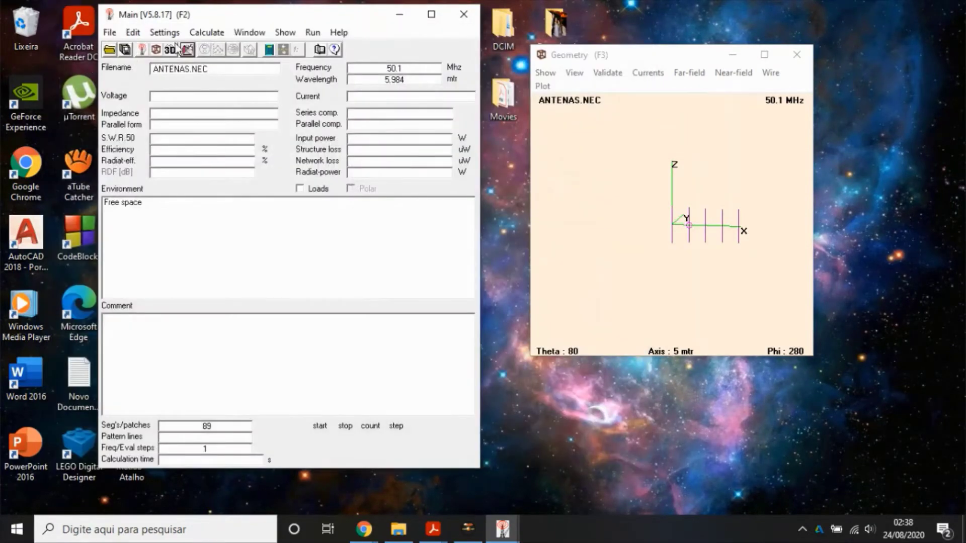
{"action": "left_click", "coordinate": [164, 32]}
{"action": "left_click", "coordinate": [191, 96]}
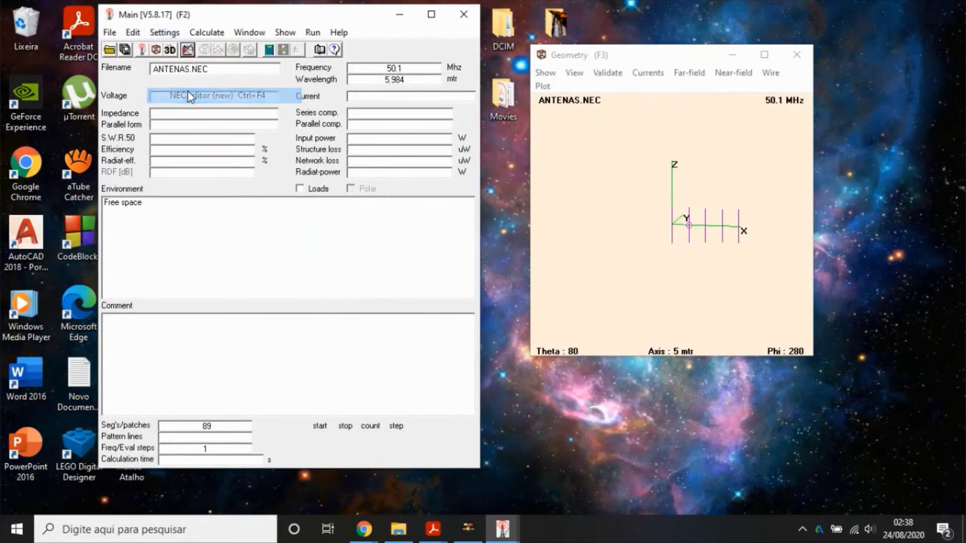
{"action": "left_click", "coordinate": [188, 50]}
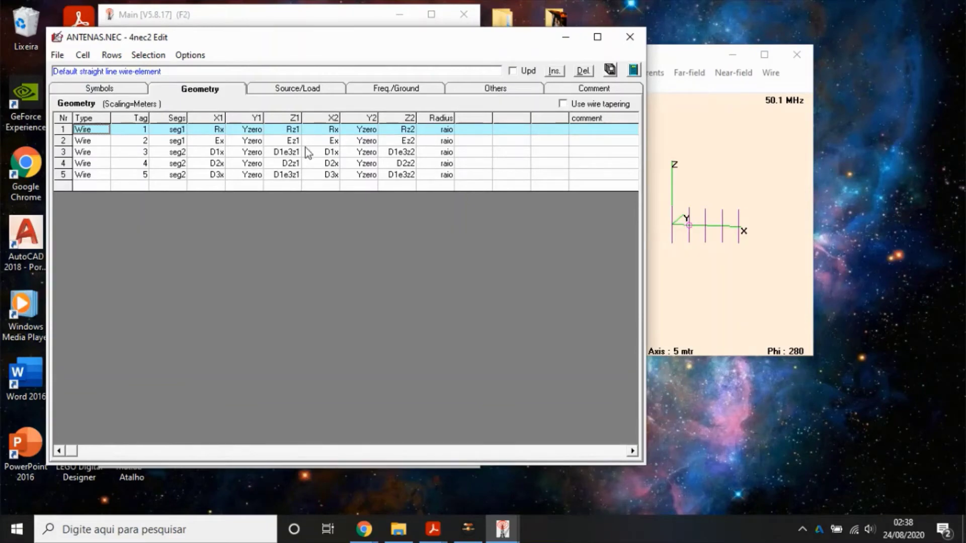
Examine the antenna's symbol equations, wire geometry, voltage source and frequency/ground settings
{"action": "left_click", "coordinate": [116, 89]}
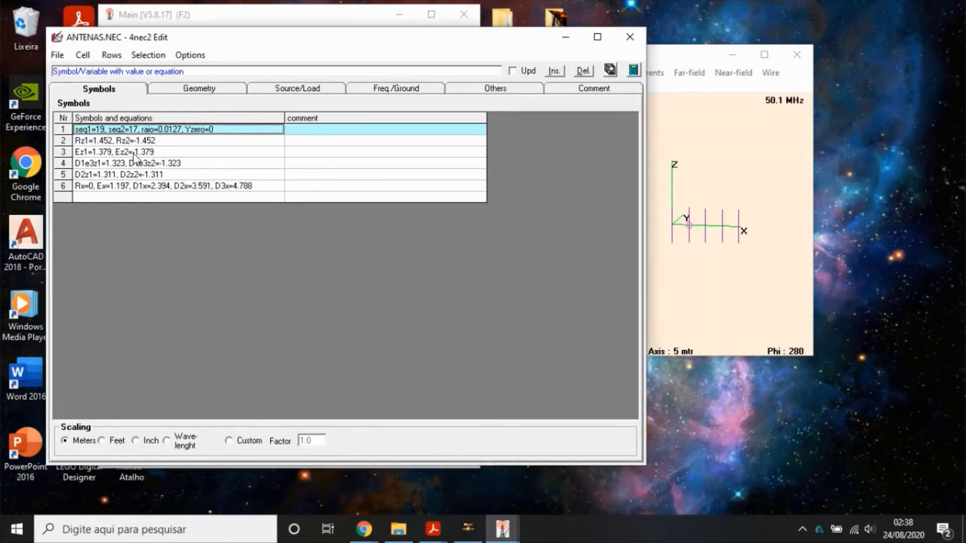
{"action": "left_click", "coordinate": [308, 91]}
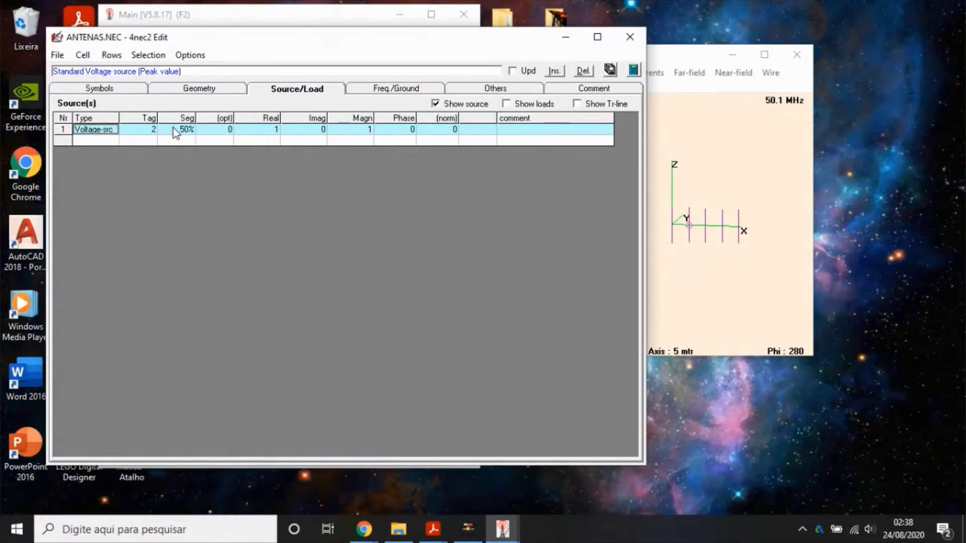
{"action": "left_click", "coordinate": [211, 93]}
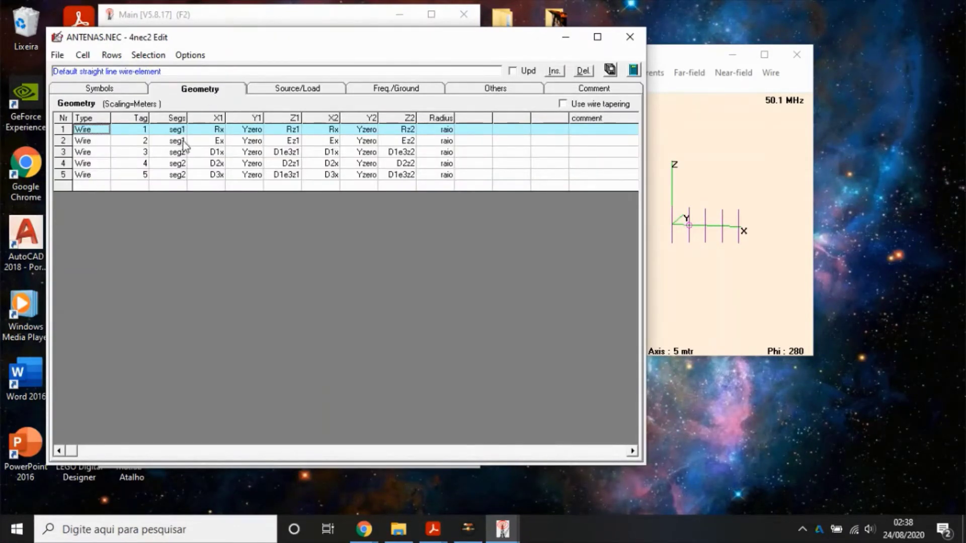
{"action": "left_click", "coordinate": [272, 91]}
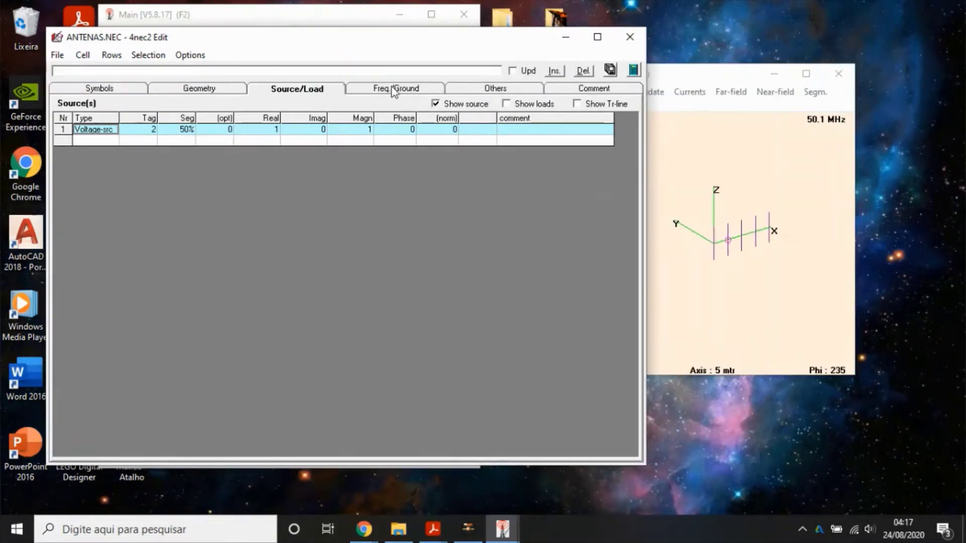
{"action": "left_click", "coordinate": [395, 89]}
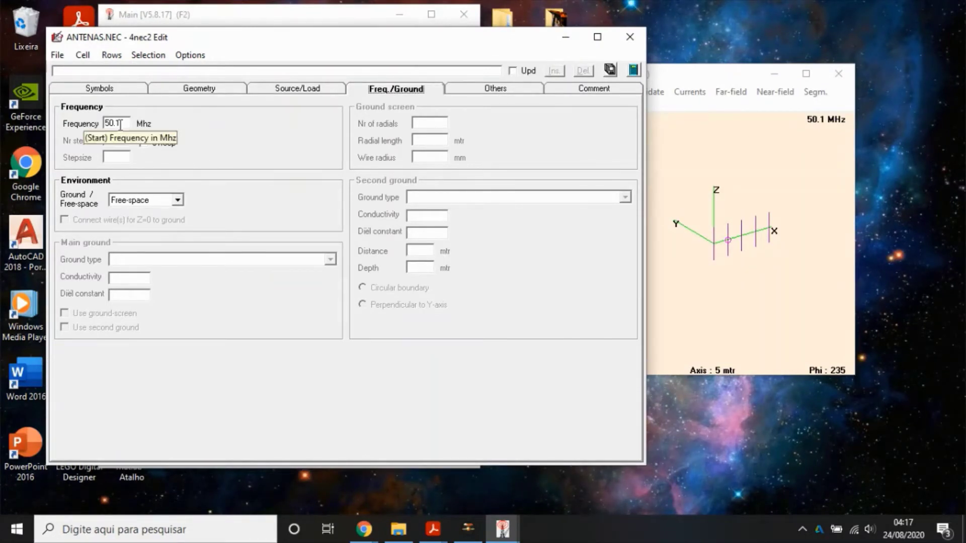
{"action": "left_click", "coordinate": [200, 91]}
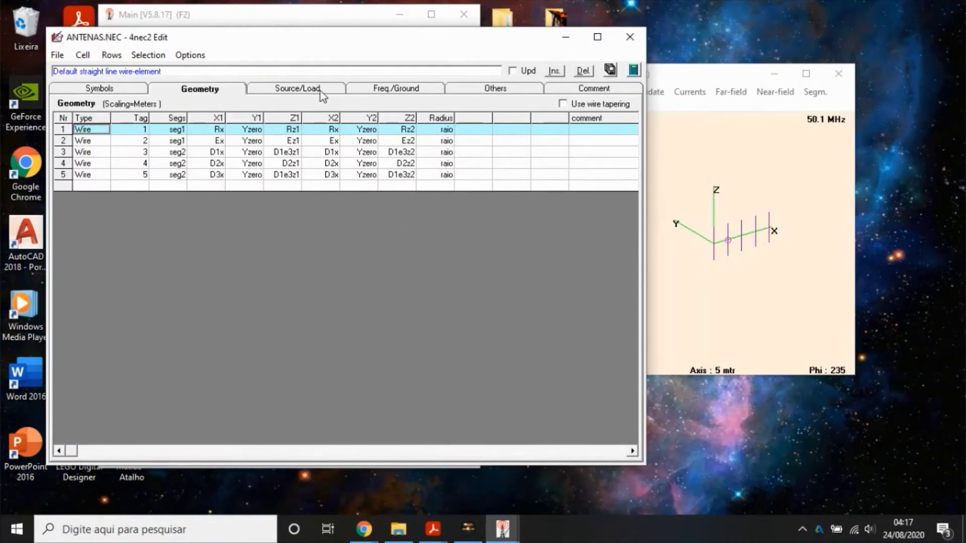
{"action": "left_click", "coordinate": [297, 89]}
Generate the full far-field pattern at 50.1 MHz with 5-degree resolution and bring the main results window forward
{"action": "left_click", "coordinate": [633, 71]}
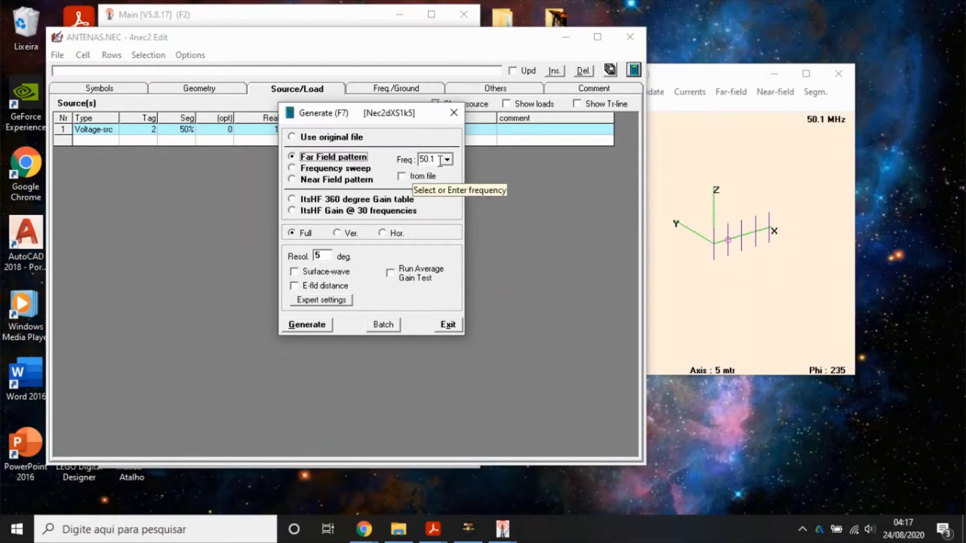
{"action": "left_click", "coordinate": [323, 326]}
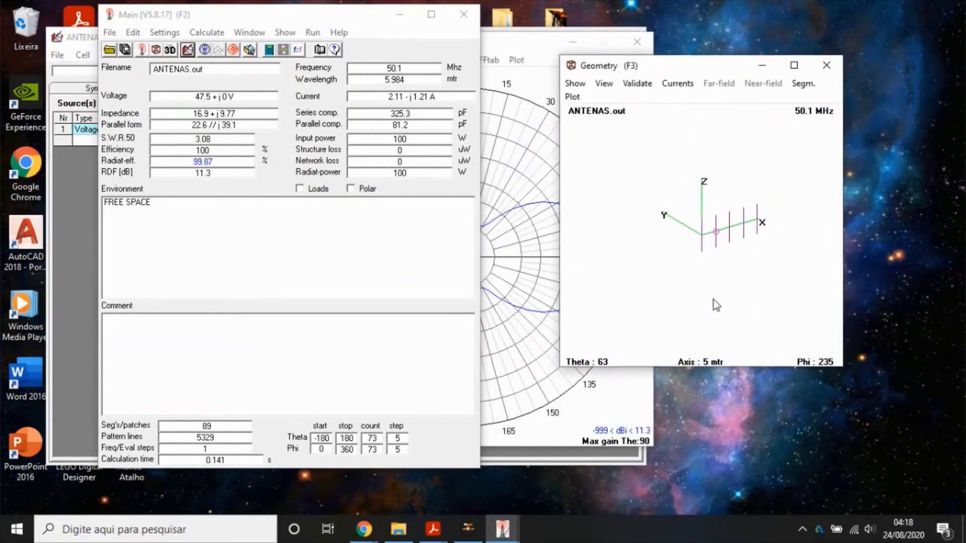
{"action": "mouse_move", "coordinate": [690, 289]}
{"action": "left_mouse_down"}
{"action": "mouse_move", "coordinate": [686, 278]}
{"action": "mouse_move", "coordinate": [690, 291]}
{"action": "mouse_move", "coordinate": [680, 293]}
{"action": "mouse_move", "coordinate": [697, 292]}
{"action": "mouse_move", "coordinate": [686, 307]}
{"action": "mouse_move", "coordinate": [690, 282]}
{"action": "left_mouse_up"}
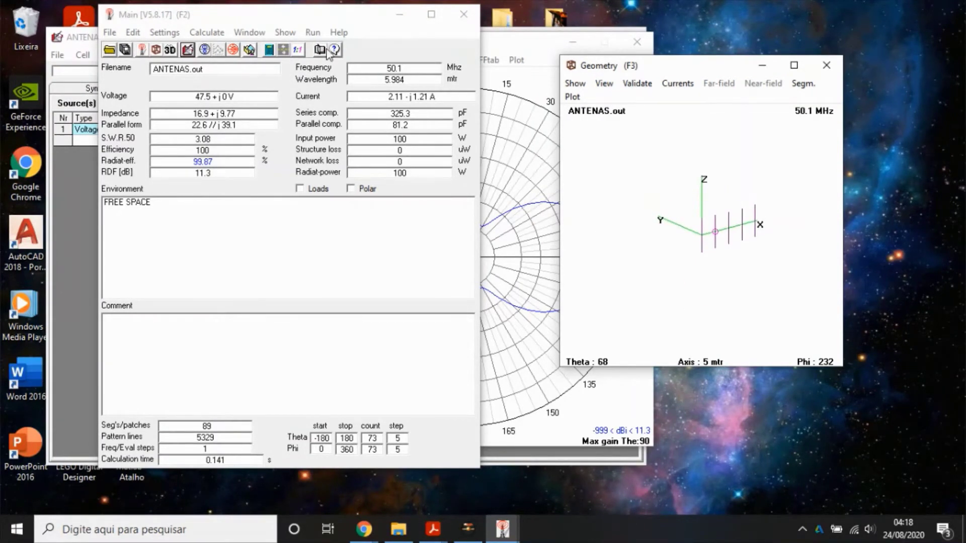
{"action": "left_click", "coordinate": [310, 15]}
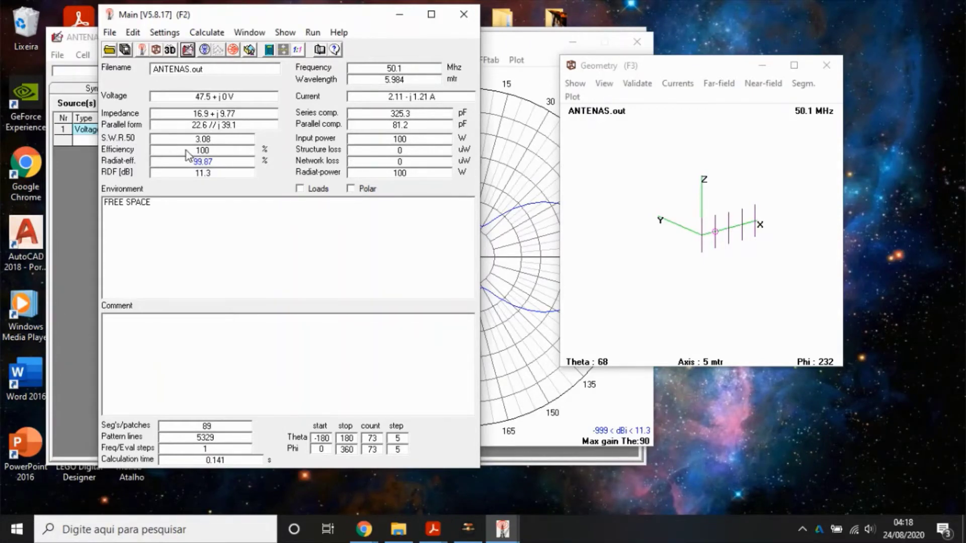
Examine the vertical-plane gain pattern and read the gain of the back lobe at -90 degrees
{"action": "left_click", "coordinate": [515, 55]}
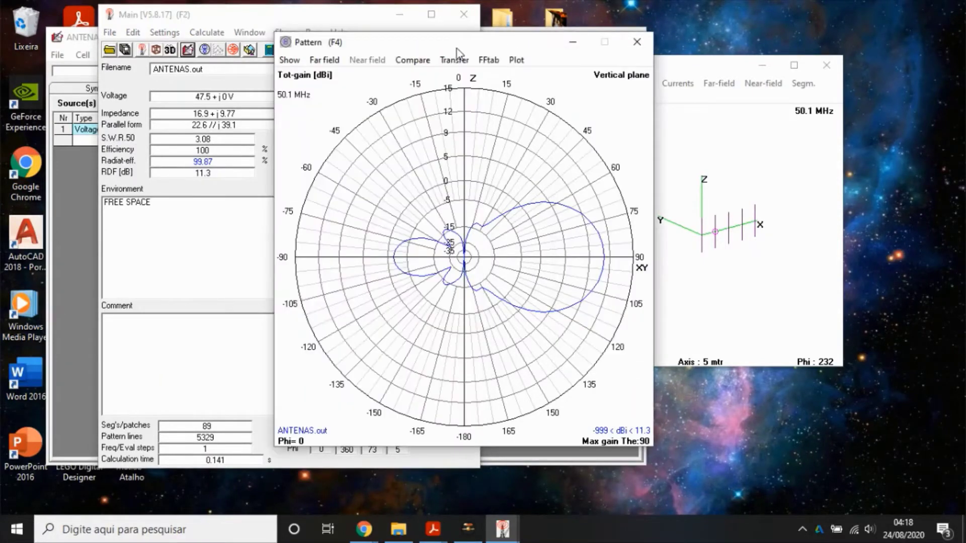
{"action": "mouse_move", "coordinate": [440, 45]}
{"action": "left_mouse_down"}
{"action": "mouse_move", "coordinate": [463, 54]}
{"action": "mouse_move", "coordinate": [441, 48]}
{"action": "left_mouse_up"}
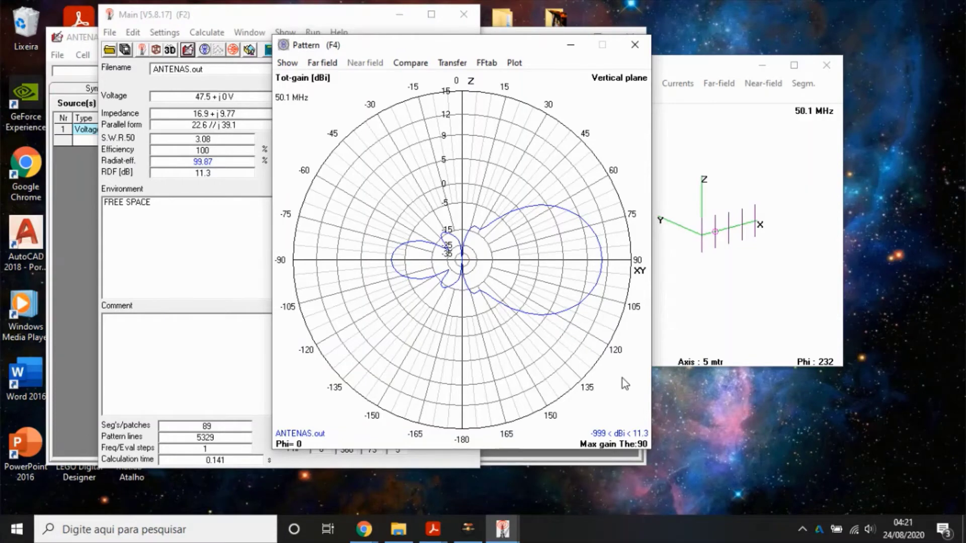
{"action": "left_click", "coordinate": [391, 263]}
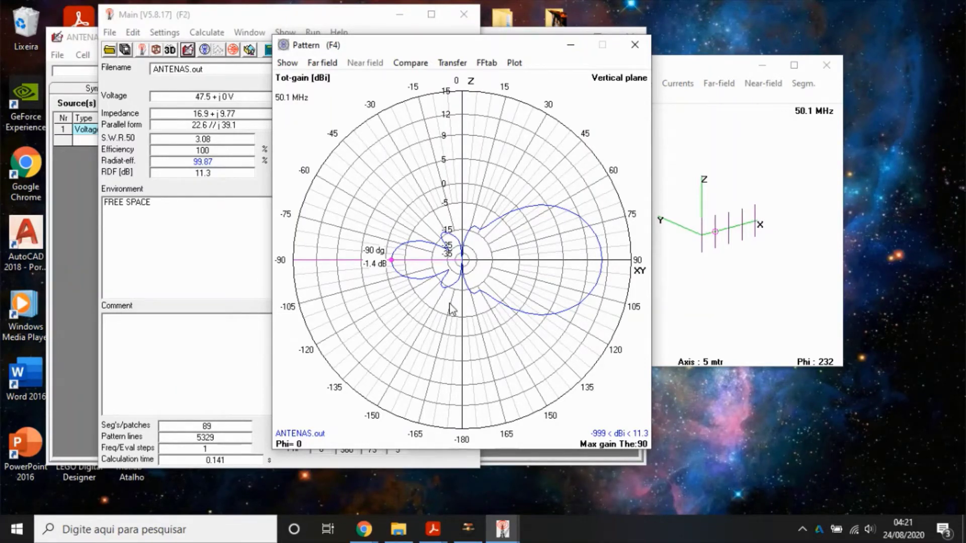
{"action": "left_click", "coordinate": [598, 101]}
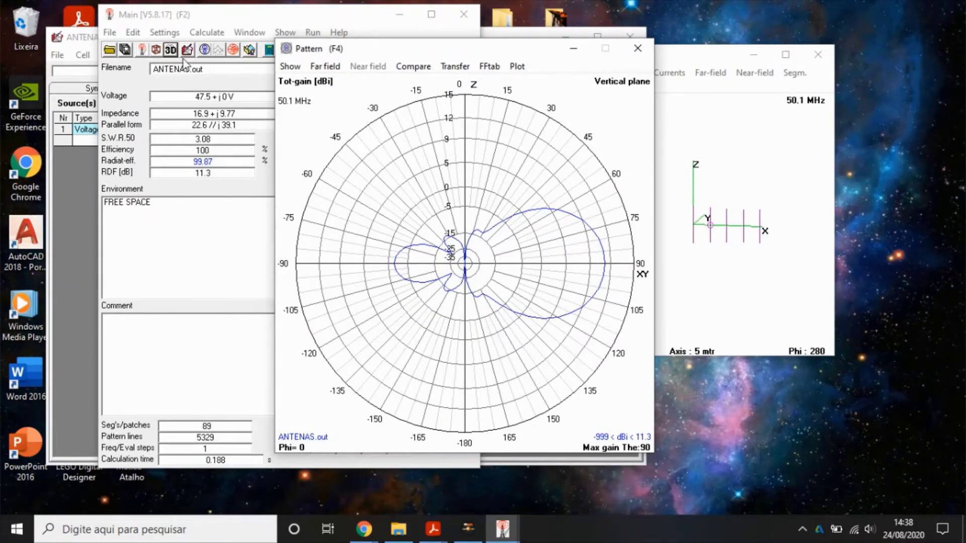
Open the antenna in the maximised 3D viewer and examine its structure from different angles
{"action": "left_click", "coordinate": [168, 52]}
{"action": "left_click", "coordinate": [171, 51]}
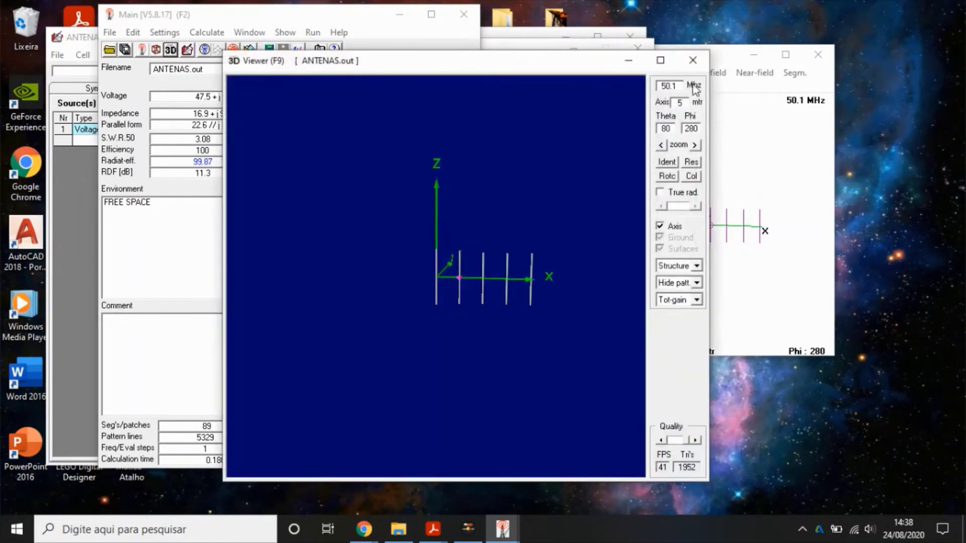
{"action": "left_click", "coordinate": [664, 61]}
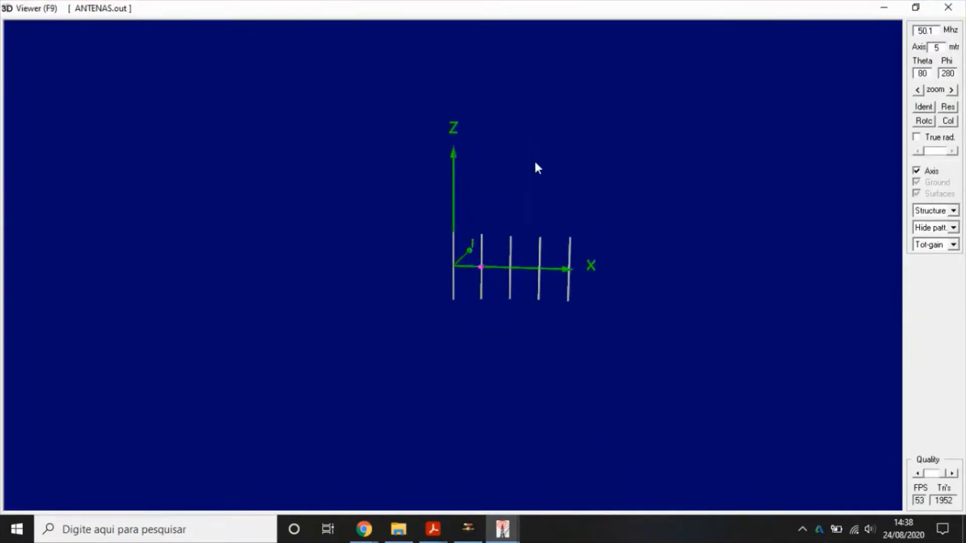
{"action": "left_click_drag", "start_coordinate": [583, 229], "coordinate": [616, 256]}
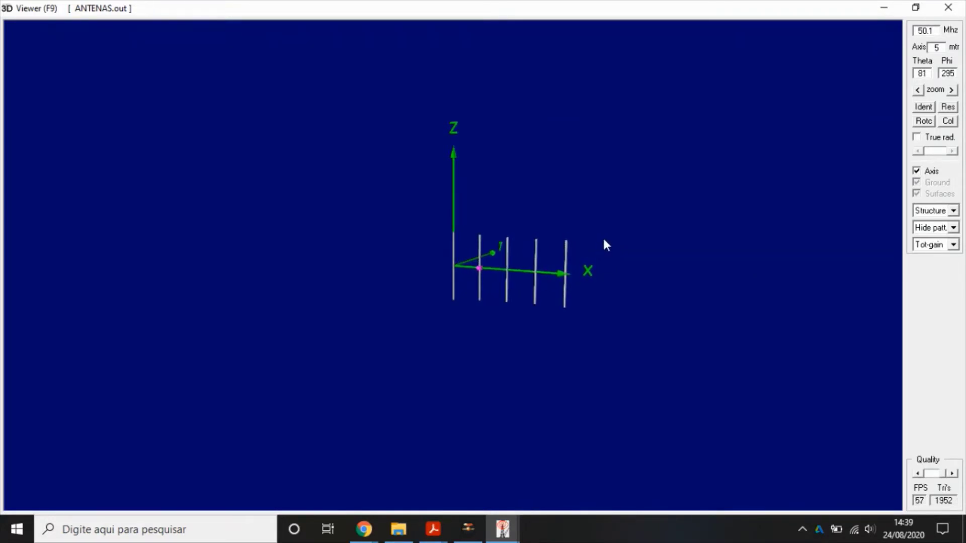
{"action": "left_click_drag", "start_coordinate": [518, 256], "coordinate": [664, 250]}
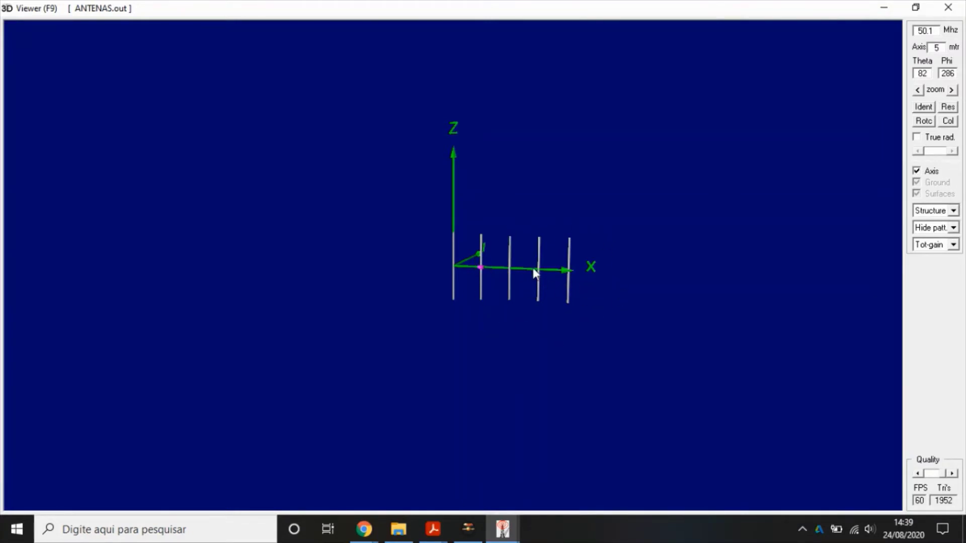
Display the antenna's 3D radiation pattern with the Pattern option and switch it to Multi-color
{"action": "left_click", "coordinate": [953, 228]}
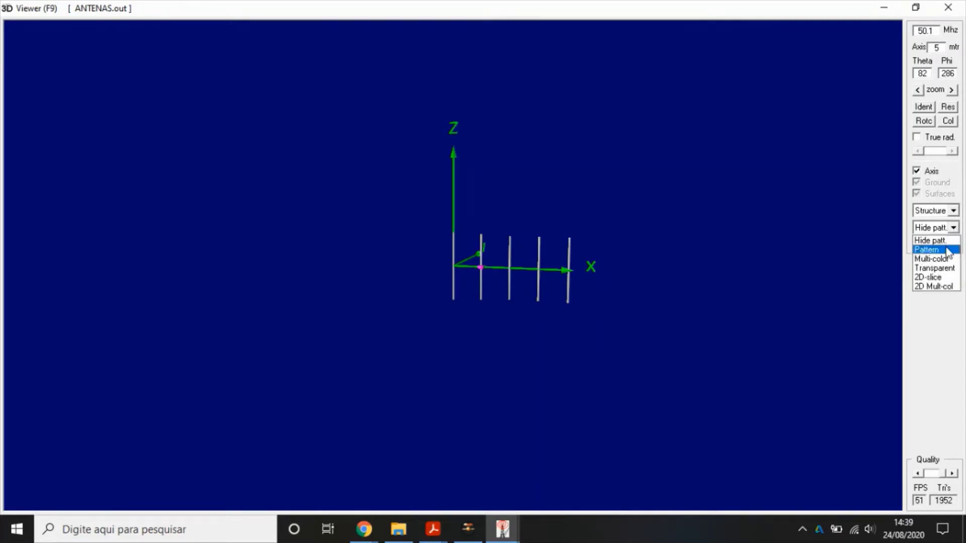
{"action": "left_click", "coordinate": [926, 250]}
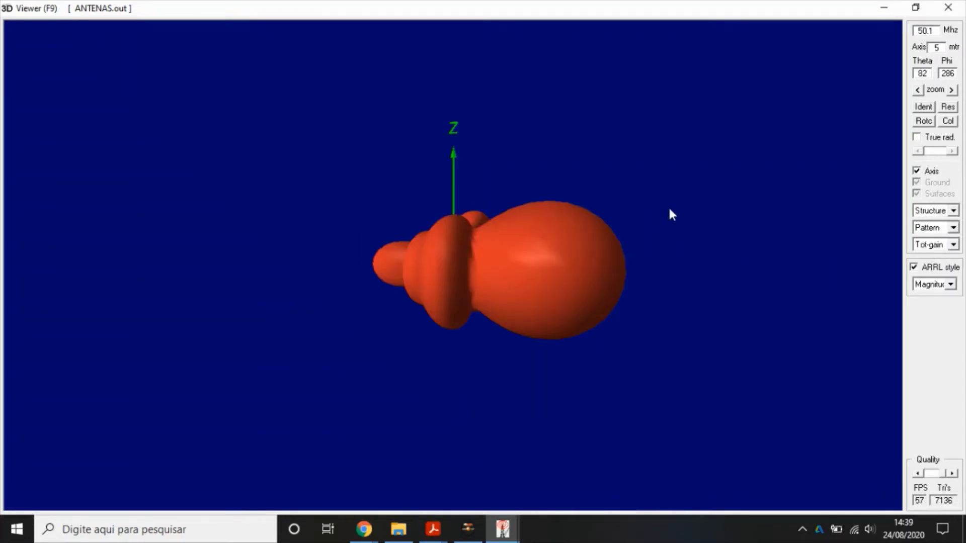
{"action": "left_click_drag", "start_coordinate": [707, 244], "coordinate": [746, 281]}
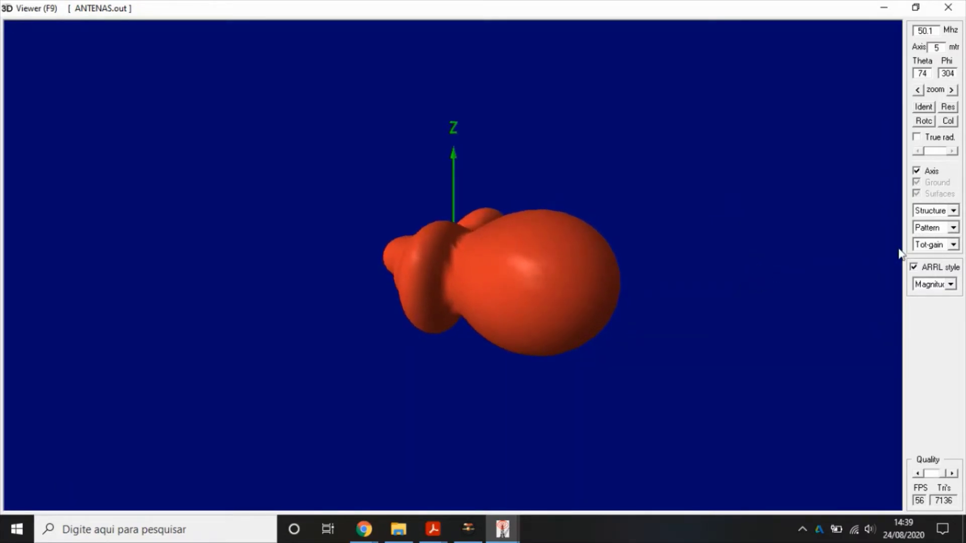
{"action": "left_click", "coordinate": [954, 228]}
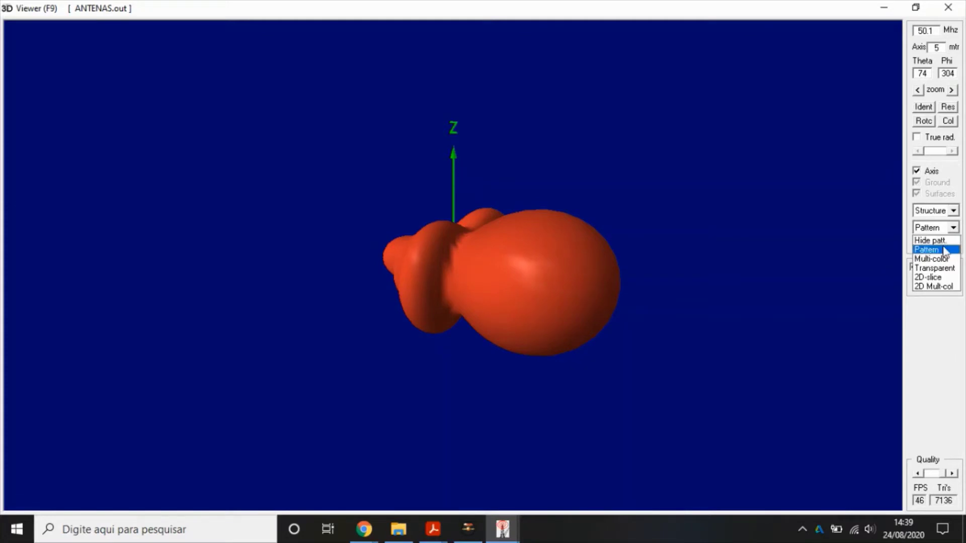
{"action": "left_click", "coordinate": [931, 259]}
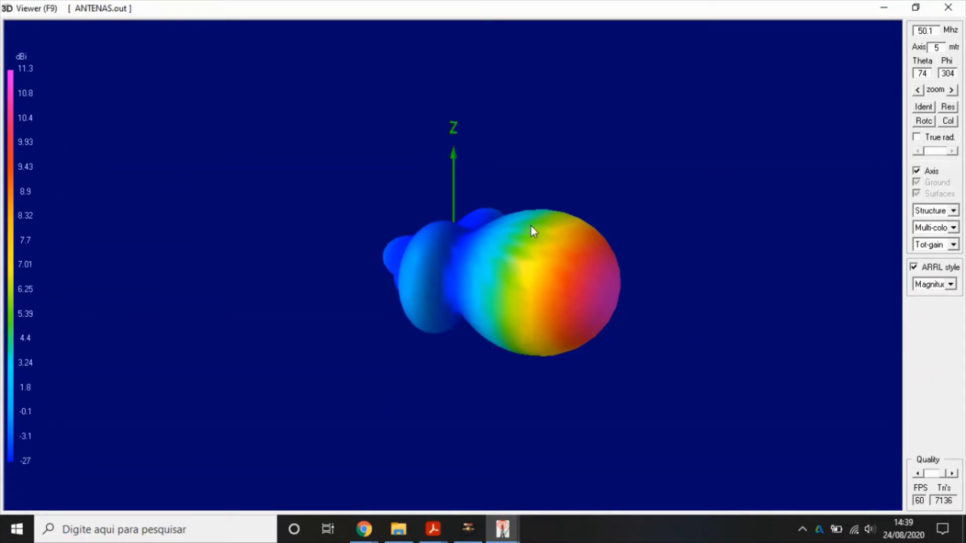
Examine the multi-color 3D radiation pattern of the antenna from several viewing angles
{"action": "left_click_drag", "start_coordinate": [557, 197], "coordinate": [565, 253]}
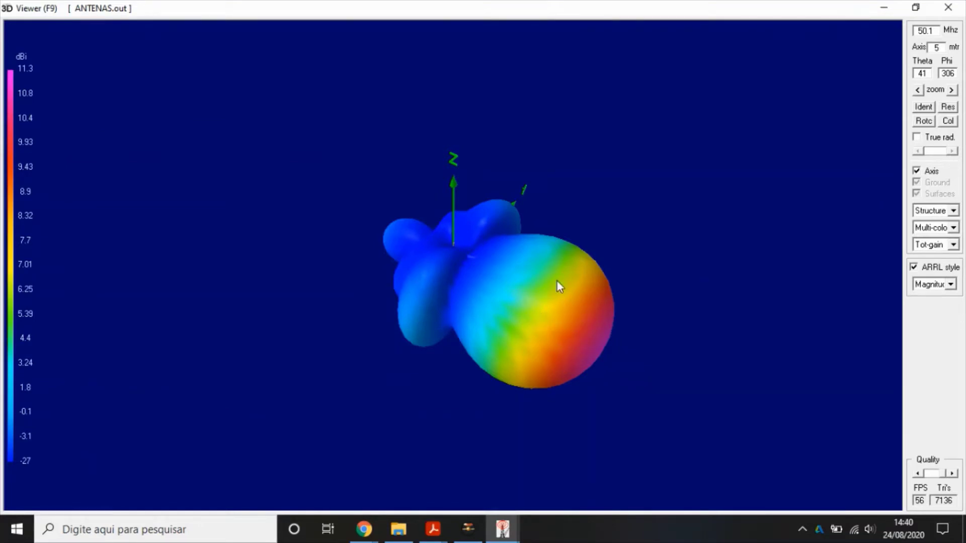
{"action": "left_click_drag", "start_coordinate": [650, 251], "coordinate": [649, 245]}
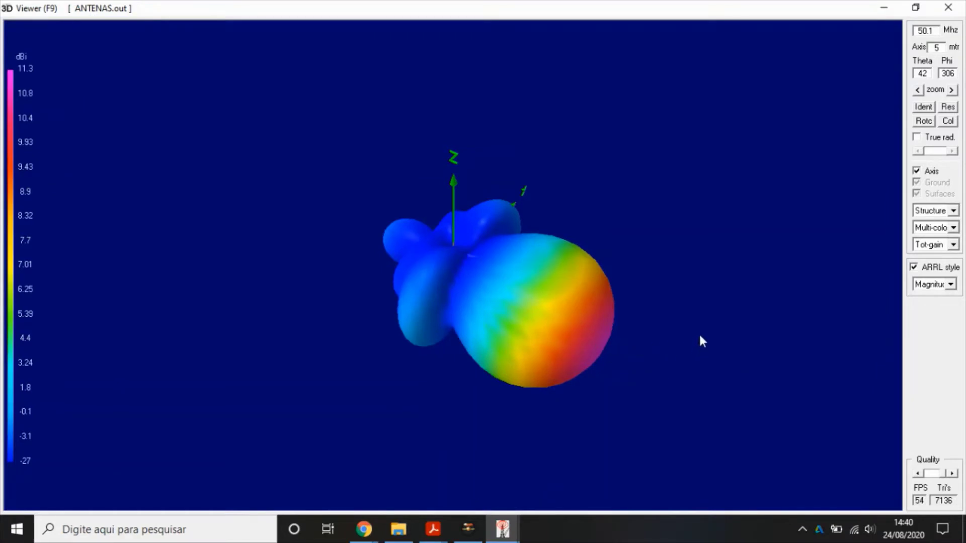
{"action": "left_click_drag", "start_coordinate": [694, 317], "coordinate": [643, 355]}
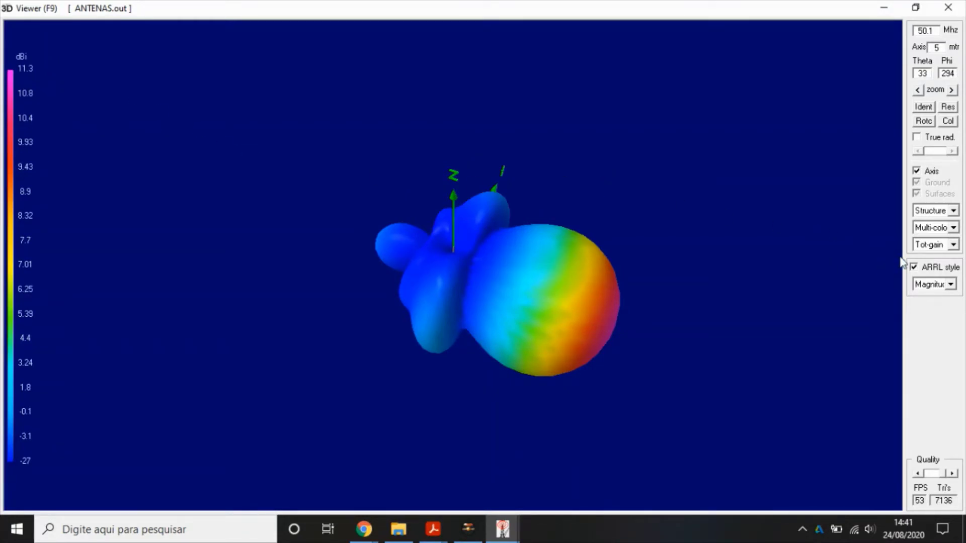
Hide the radiation pattern and inspect the antenna structure with its Currents, finishing on the Segments display
{"action": "left_click", "coordinate": [954, 228]}
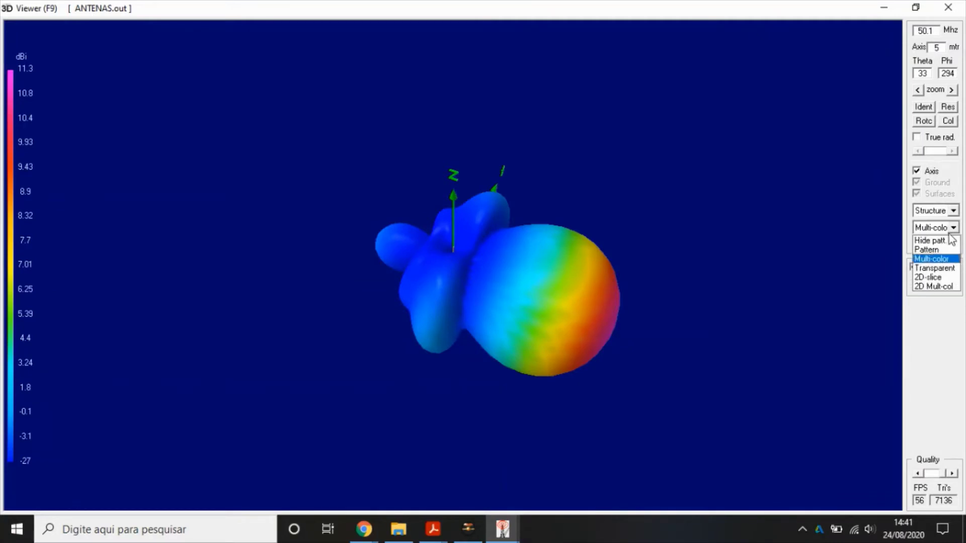
{"action": "left_click", "coordinate": [951, 241]}
{"action": "left_click", "coordinate": [953, 211]}
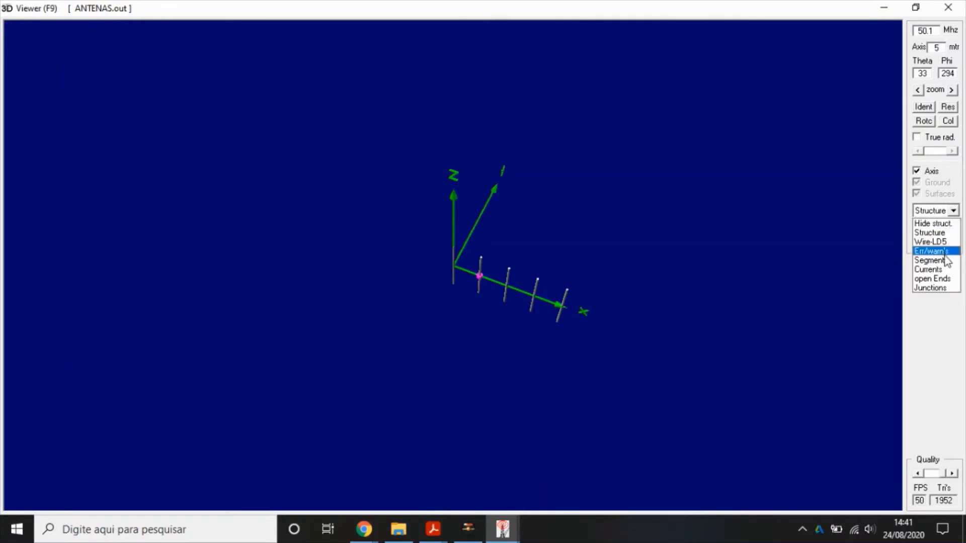
{"action": "left_click", "coordinate": [936, 269]}
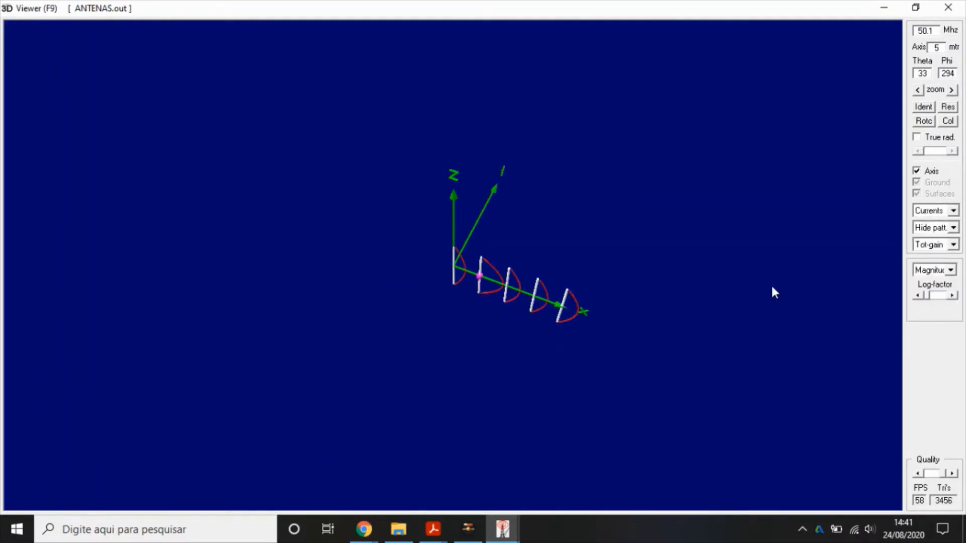
{"action": "left_click_drag", "start_coordinate": [735, 300], "coordinate": [740, 255]}
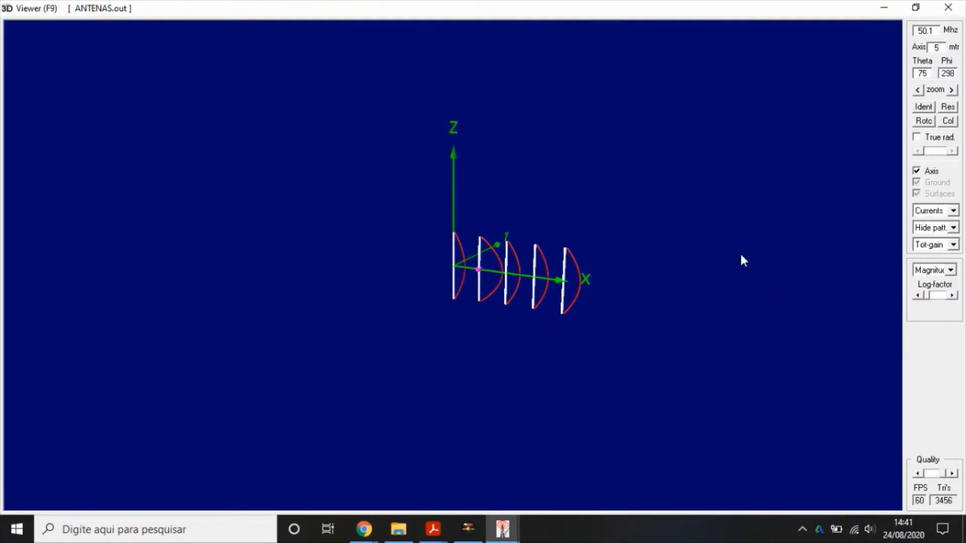
{"action": "left_click", "coordinate": [953, 211]}
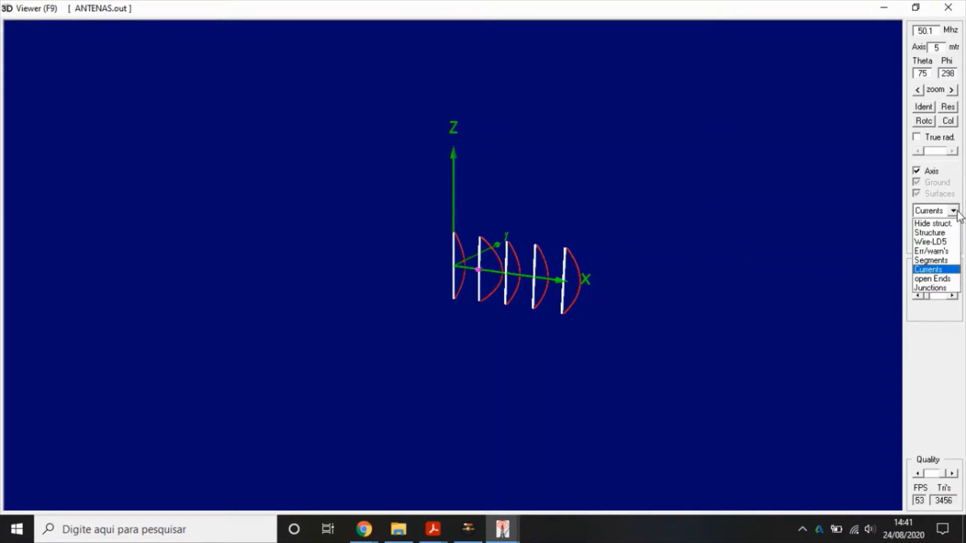
{"action": "left_click", "coordinate": [940, 261]}
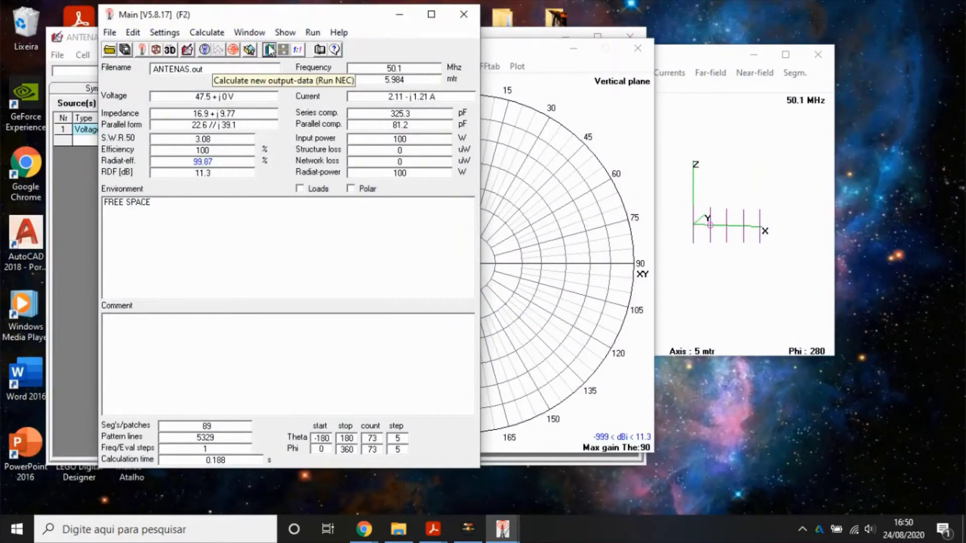
Open the Generate settings for a frequency sweep and switch to the ANATEL frequency allocation chart in Chrome
{"action": "left_click", "coordinate": [270, 49]}
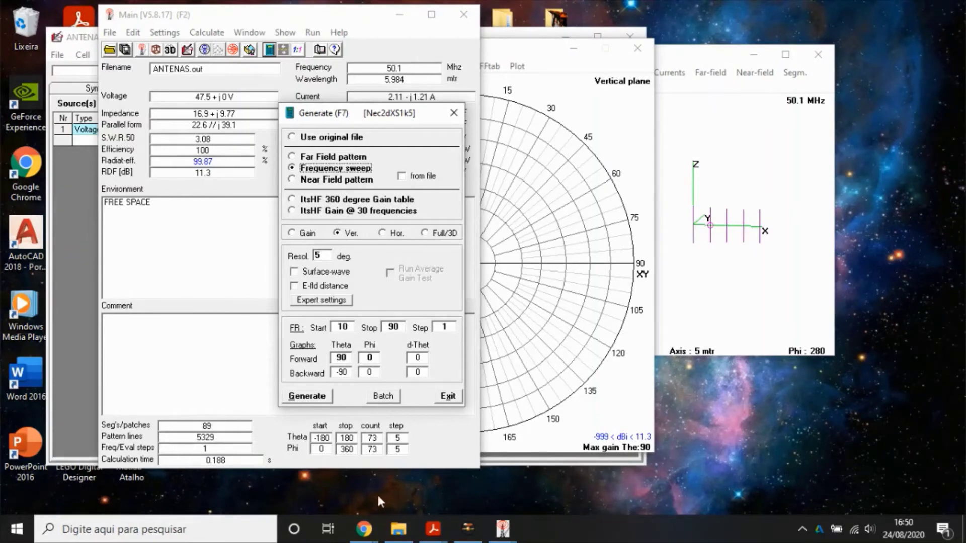
{"action": "mouse_move", "coordinate": [364, 528]}
{"action": "left_click", "coordinate": [313, 468]}
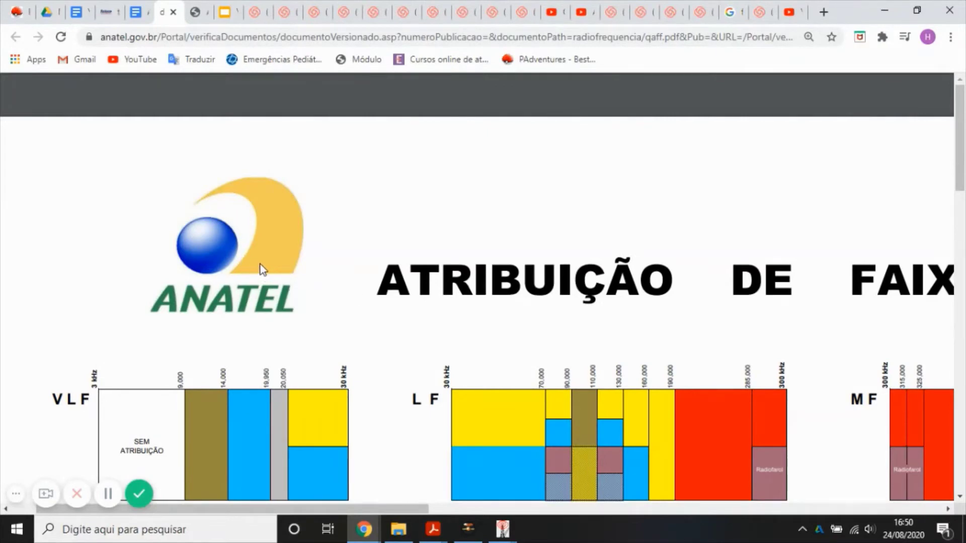
Examine the VHF band from 50 to 54 MHz against the chart's Radioamador legend entry and return to 4nec2
{"action": "scroll", "coordinate": [262, 270], "scroll_direction": "down", "scroll_amount": 7}
{"action": "scroll", "coordinate": [262, 271], "scroll_direction": "down", "scroll_amount": 2}
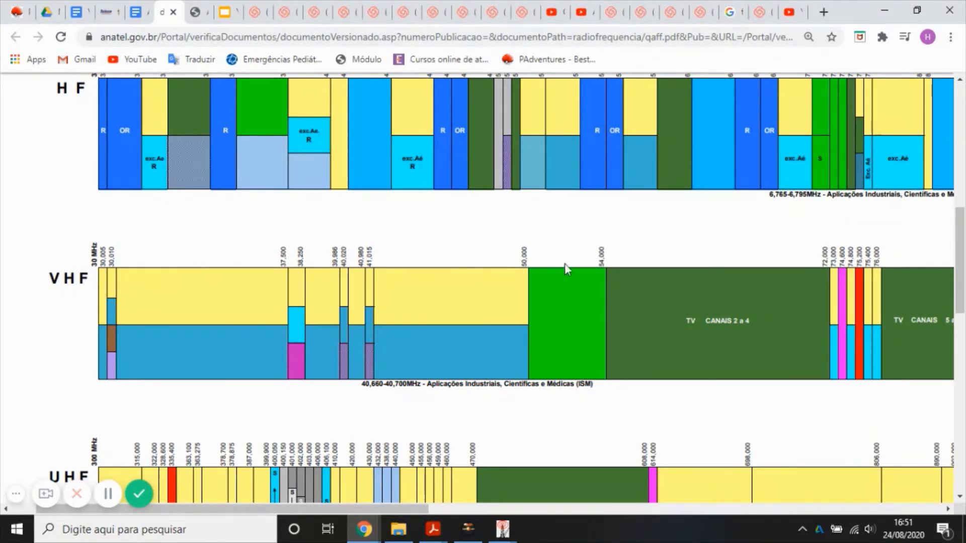
{"action": "scroll", "coordinate": [565, 263], "scroll_direction": "down", "scroll_amount": 14}
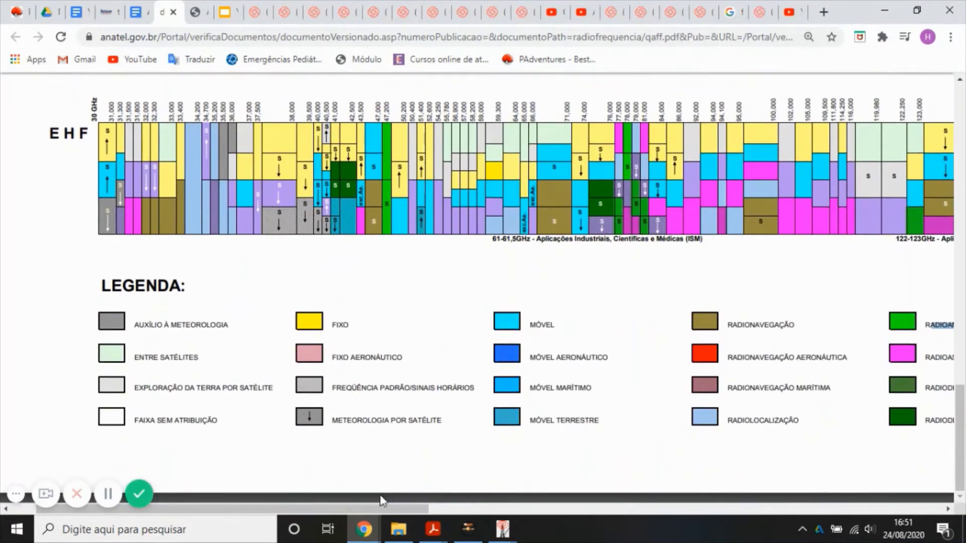
{"action": "left_click_drag", "start_coordinate": [385, 509], "coordinate": [530, 508]}
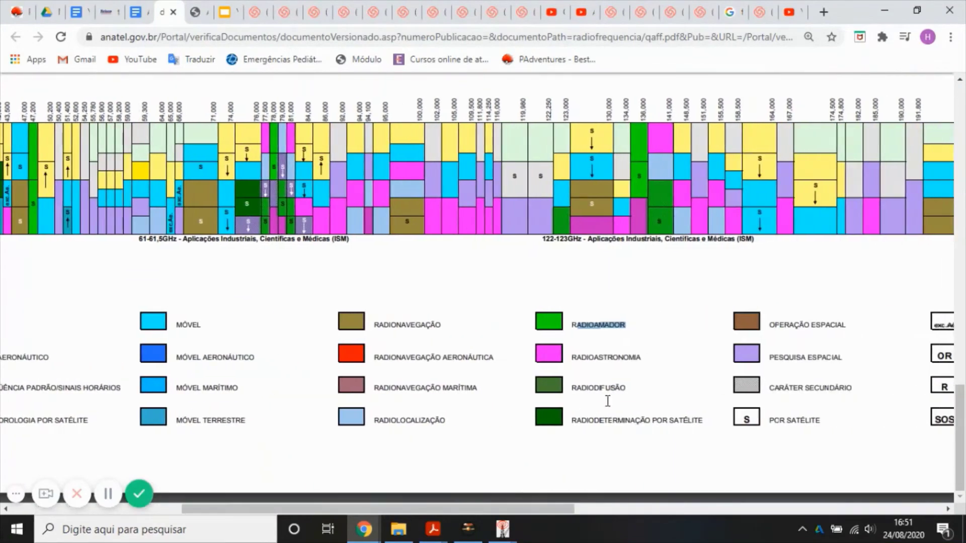
{"action": "double_click", "coordinate": [617, 322]}
{"action": "scroll", "coordinate": [485, 340], "scroll_direction": "up", "scroll_amount": 12}
{"action": "scroll", "coordinate": [484, 340], "scroll_direction": "up", "scroll_amount": 1}
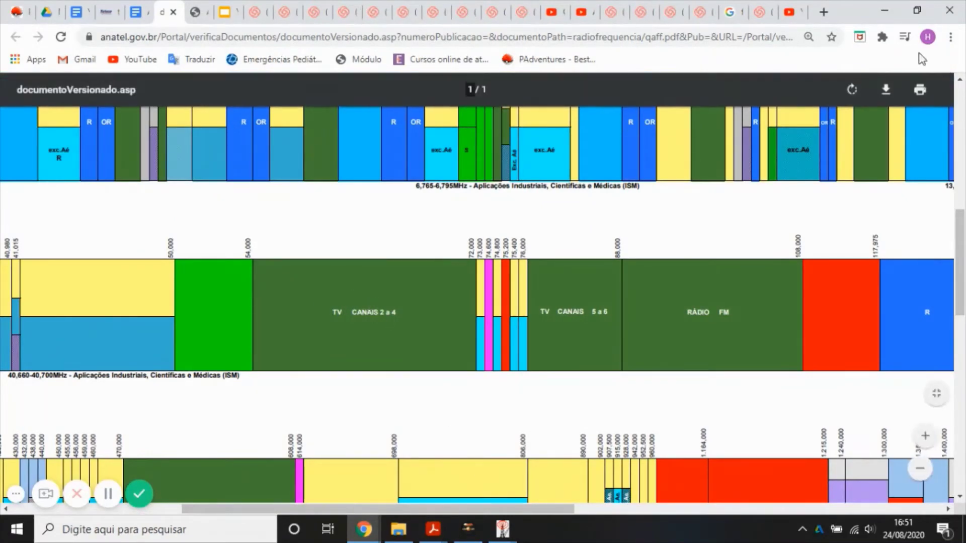
{"action": "left_click", "coordinate": [890, 9]}
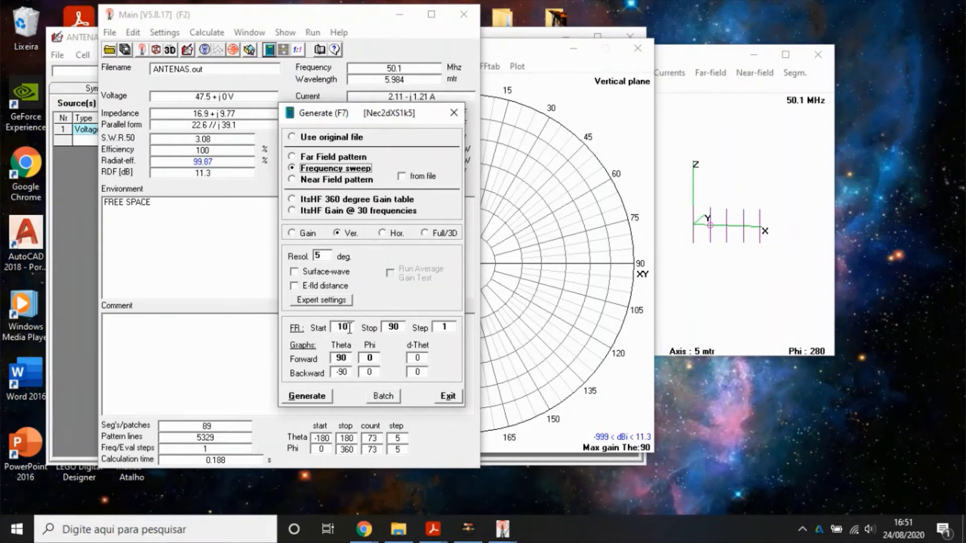
Generate a vertical frequency sweep from 10 to 90 MHz in steps of 1 and maximise the resulting graph window
{"action": "double_click", "coordinate": [391, 328]}
{"action": "type", "text": "50"}
{"action": "left_click", "coordinate": [326, 401]}
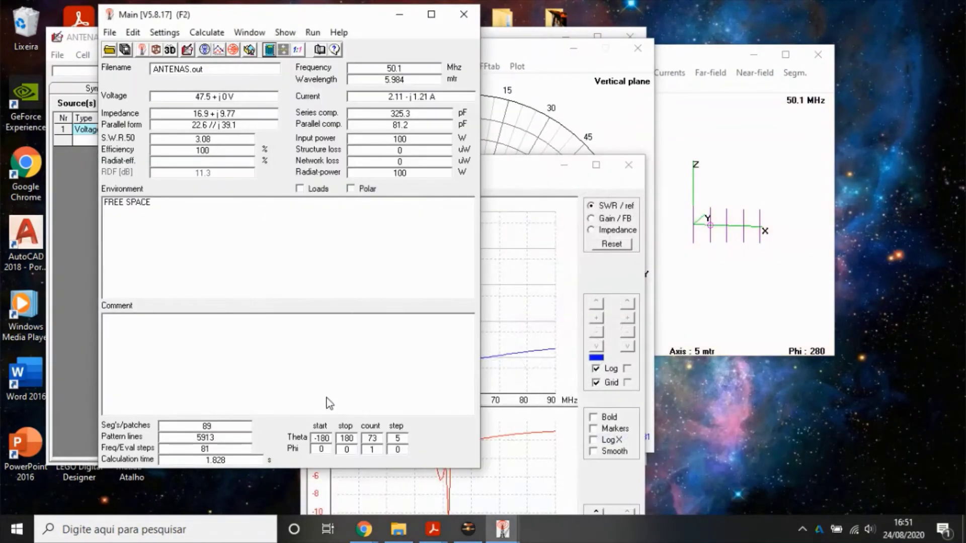
{"action": "left_click", "coordinate": [599, 167]}
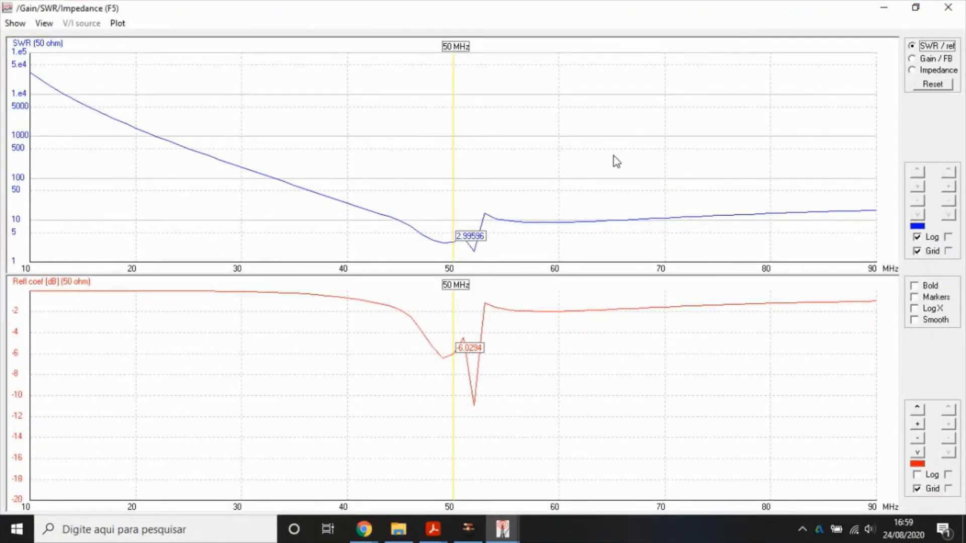
Look through the Gain/FB and Impedance graphs, and read the SWR and reflection coefficient at 52 MHz
{"action": "left_click", "coordinate": [915, 60]}
{"action": "left_click", "coordinate": [913, 70]}
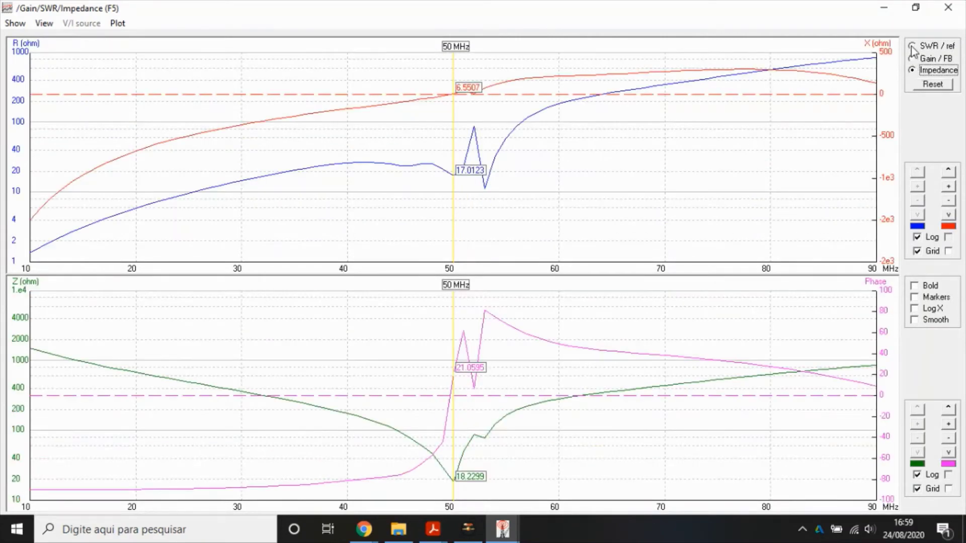
{"action": "left_click", "coordinate": [913, 47]}
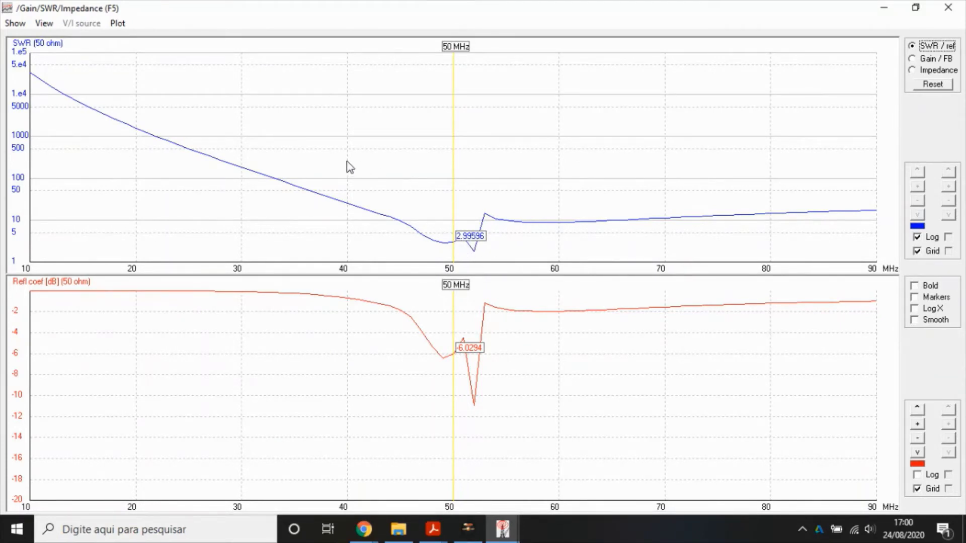
{"action": "left_click", "coordinate": [475, 259]}
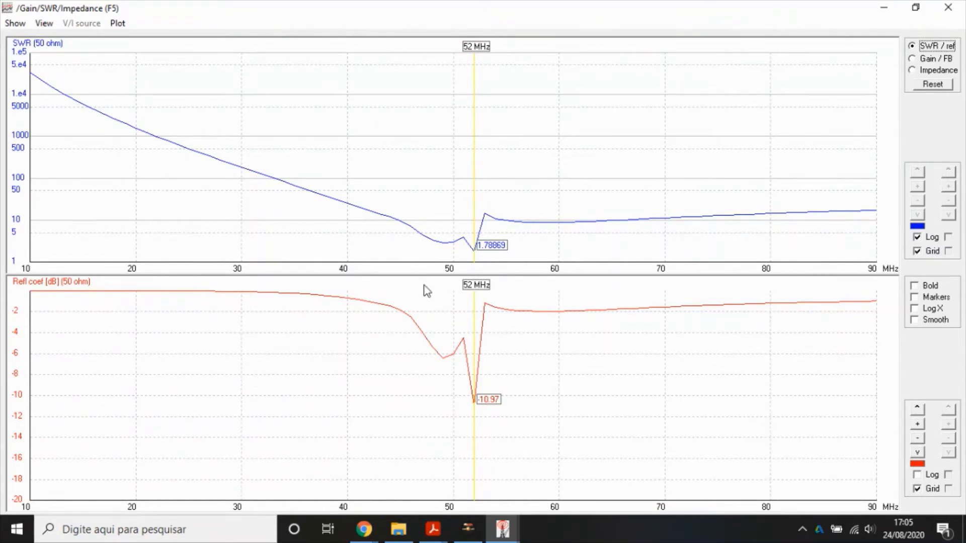
Read the total gain and front-to-back ratio at 48, 52, 51, 49 and 50 MHz in the Gain/FB graphs
{"action": "left_click", "coordinate": [913, 59]}
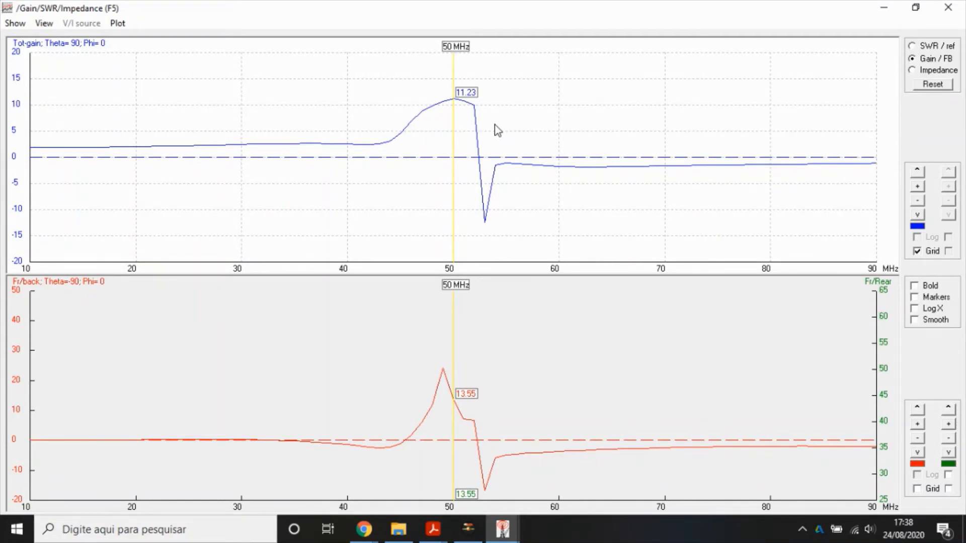
{"action": "left_click", "coordinate": [435, 166]}
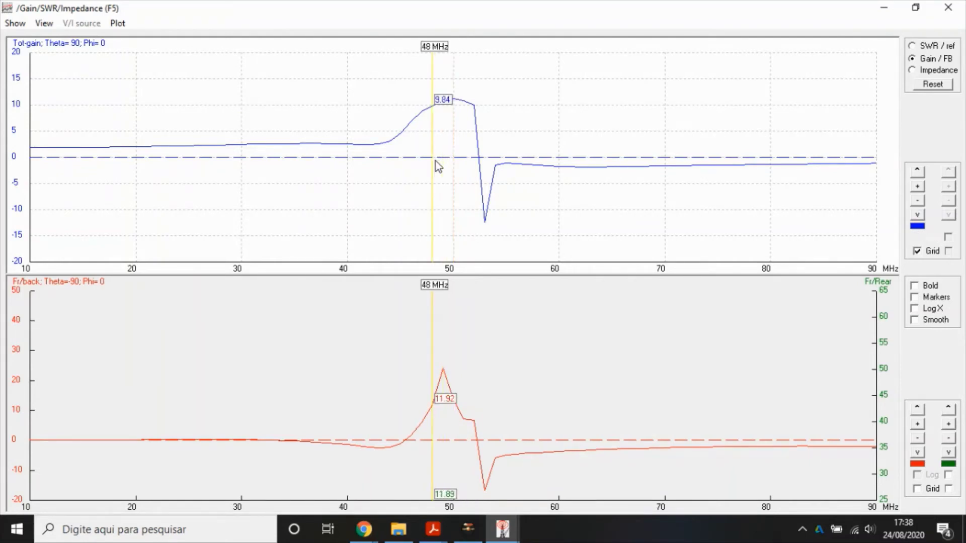
{"action": "left_click", "coordinate": [474, 165]}
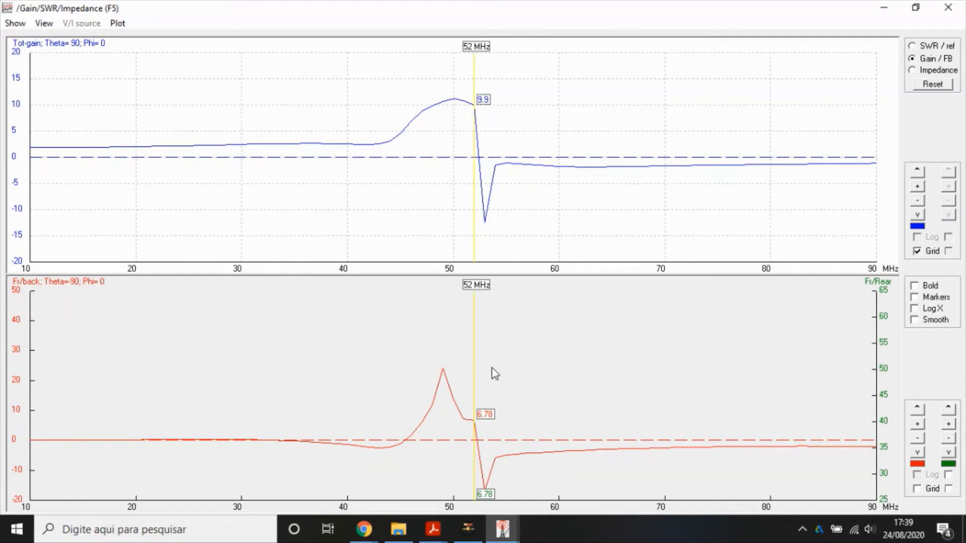
{"action": "left_click", "coordinate": [473, 359]}
{"action": "left_click", "coordinate": [466, 354]}
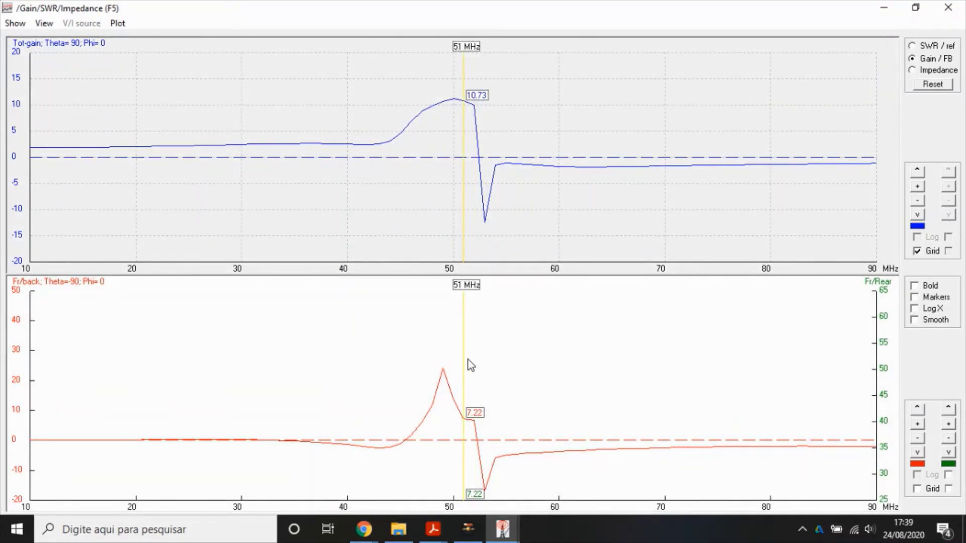
{"action": "left_click", "coordinate": [442, 351]}
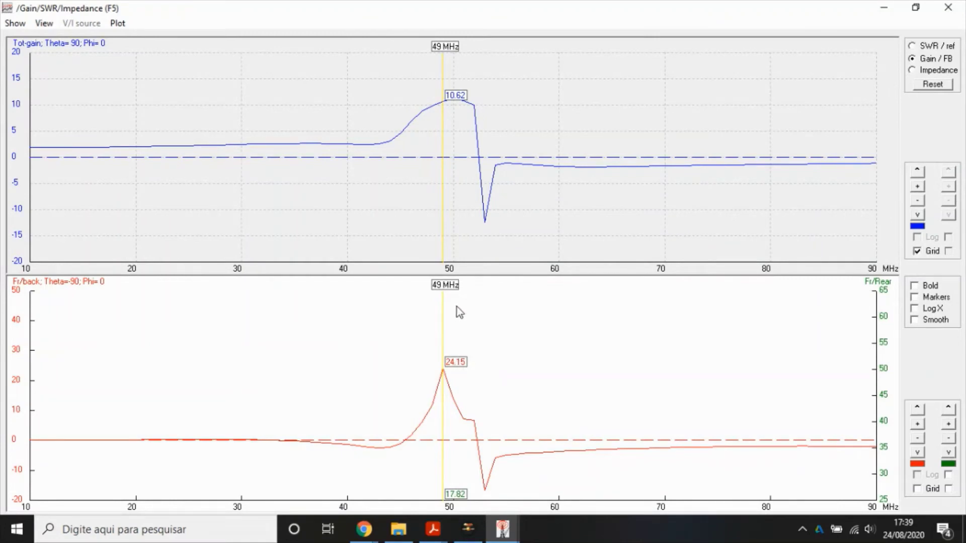
{"action": "left_click", "coordinate": [461, 270]}
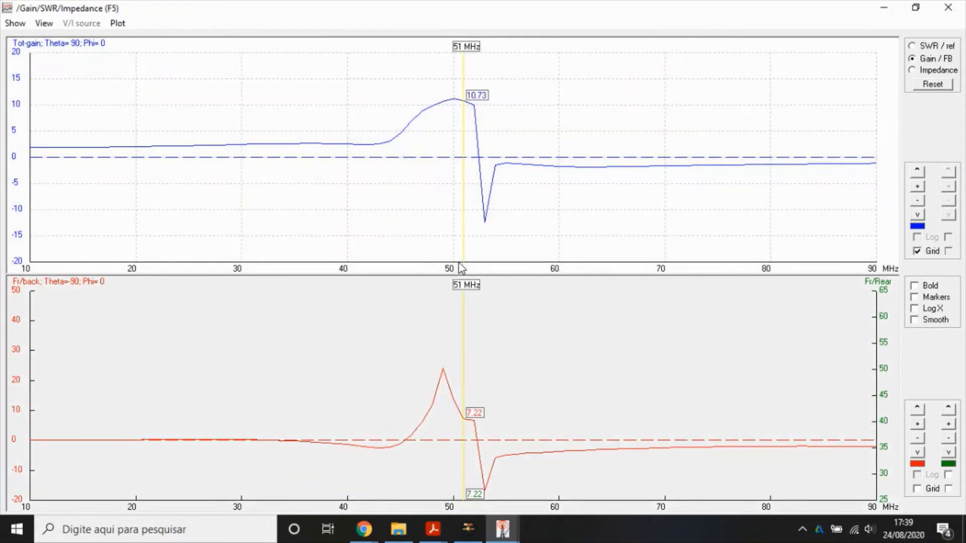
{"action": "left_click", "coordinate": [456, 268]}
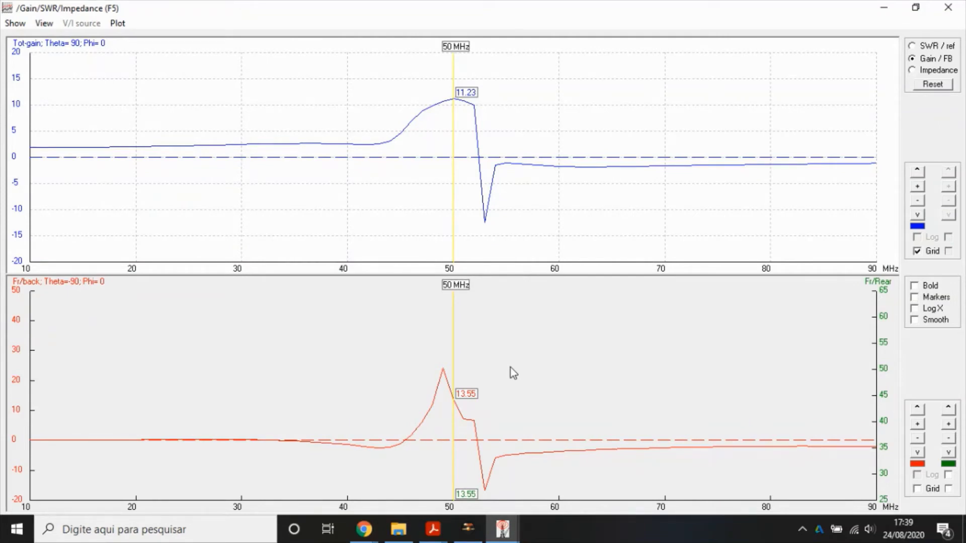
Examine the resistance, reactance, impedance and phase at 50 MHz, and minimise the graph window
{"action": "left_click", "coordinate": [913, 70]}
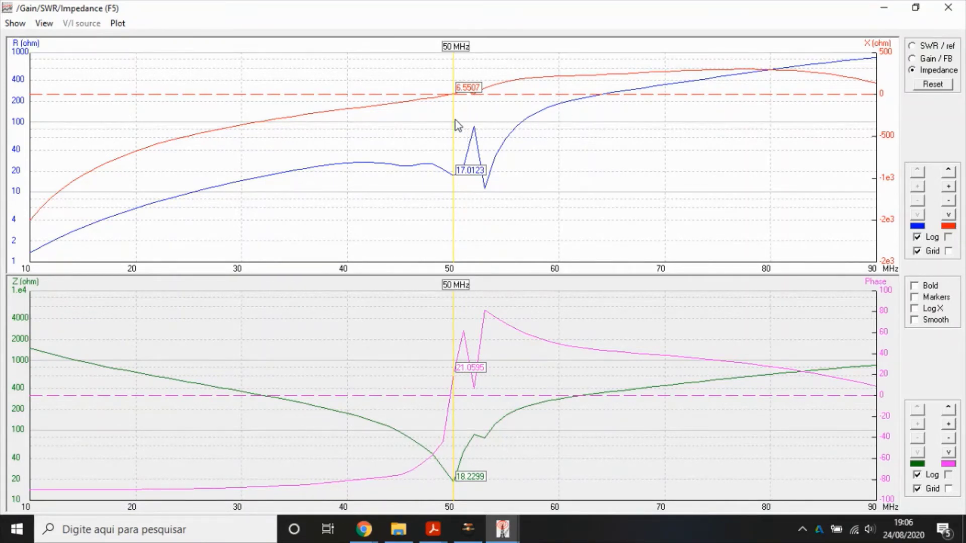
{"action": "left_click_drag", "start_coordinate": [455, 120], "coordinate": [457, 121]}
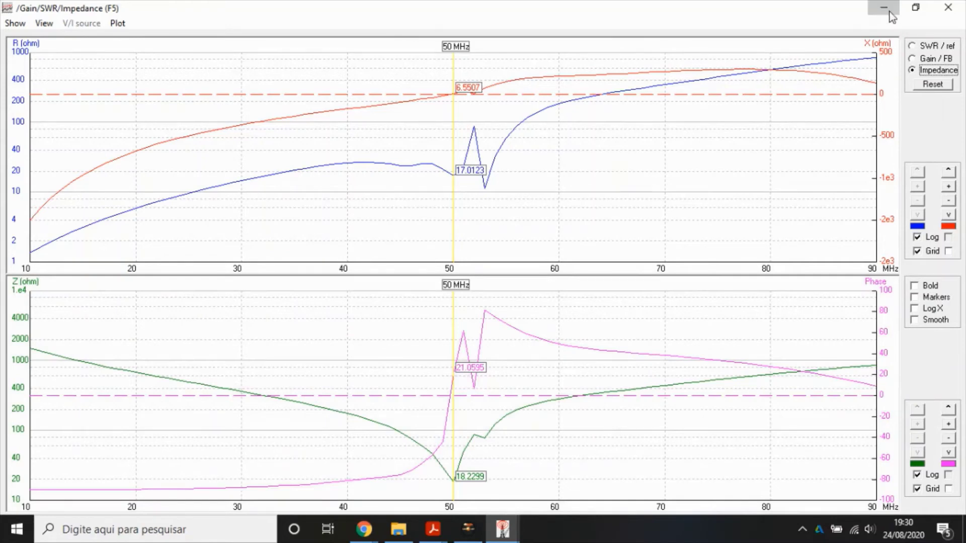
{"action": "left_click", "coordinate": [889, 13]}
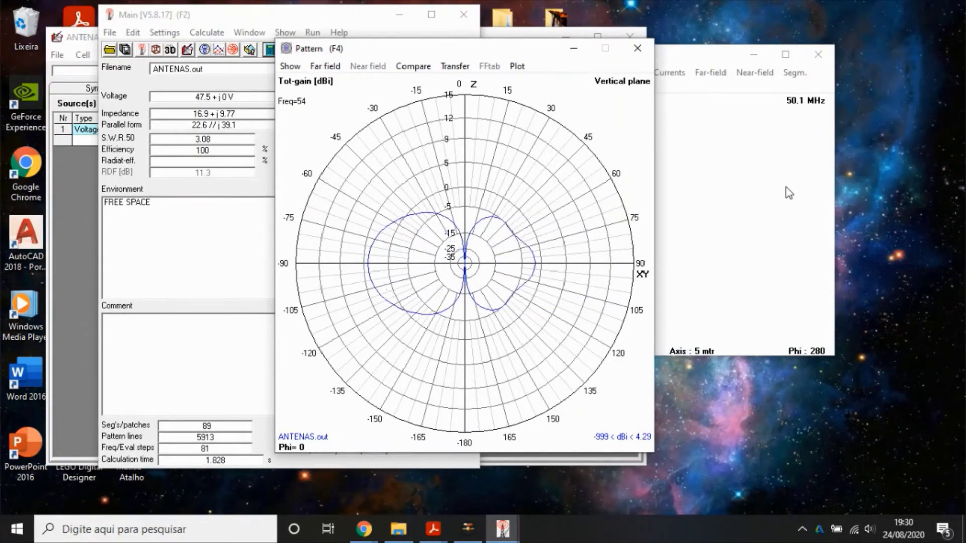
Browse the vertical-plane gain pattern through the swept frequencies around 50 to 53 MHz, comparing the front and back lobes
{"action": "key", "text": "Down"}
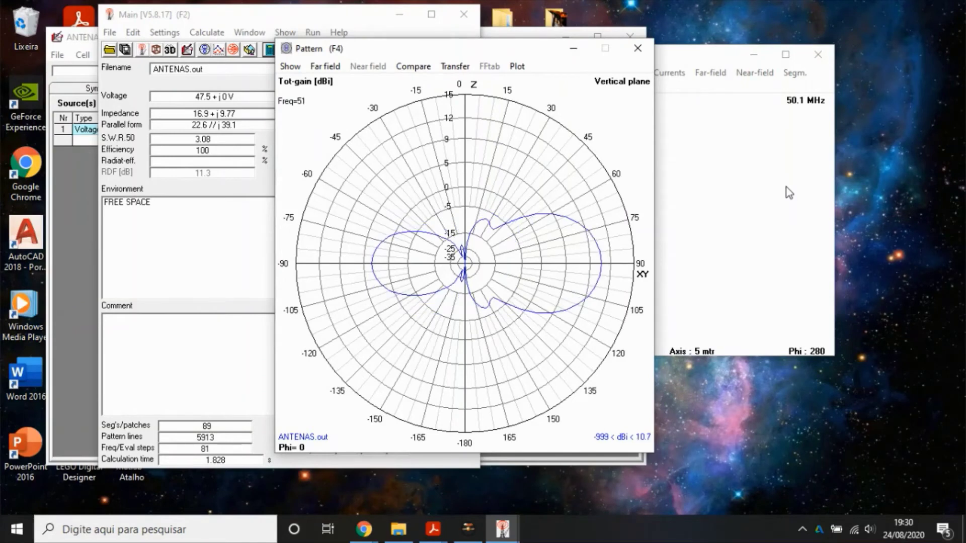
{"action": "key", "text": "Down"}
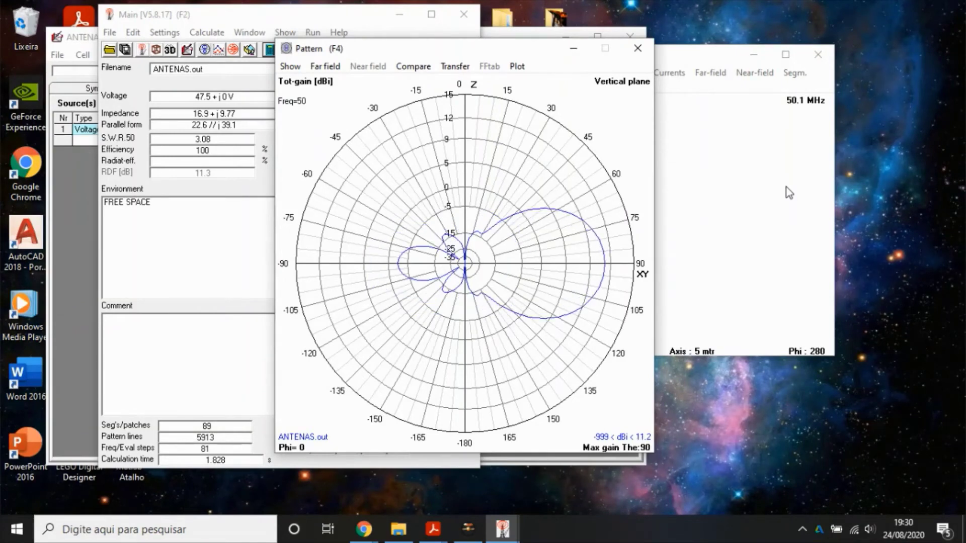
{"action": "key", "text": "Up"}
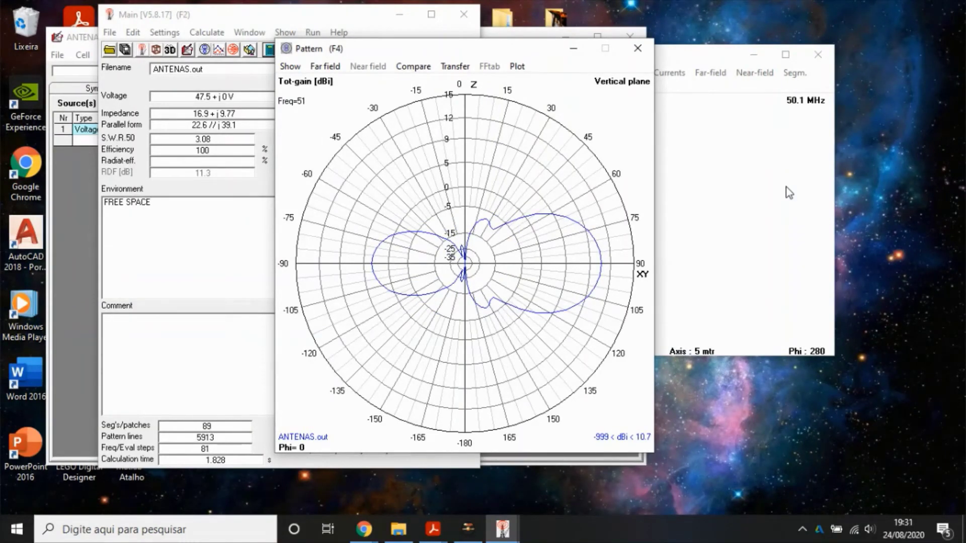
{"action": "key", "text": "Up"}
{"action": "key", "text": "Up"}
{"action": "key", "text": "Up"}
{"action": "key", "text": "Down"}
{"action": "key", "text": "Down"}
{"action": "key", "text": "Down"}
{"action": "key", "text": "Down"}
{"action": "key", "text": "Down"}
{"action": "key", "text": "Down"}
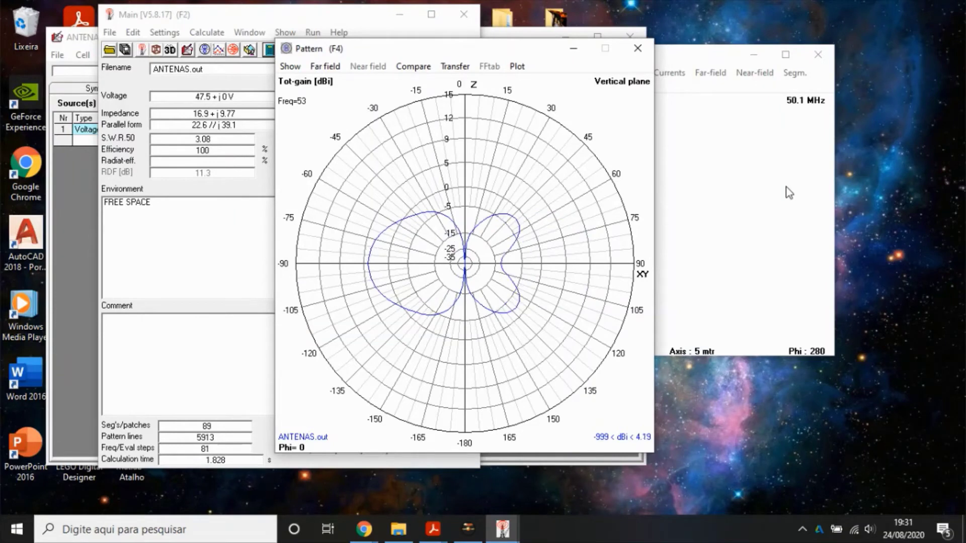
Step the vertical-plane gain pattern down through the swept frequencies to 35 MHz, comparing the front and back lobes
{"action": "key", "text": "Down"}
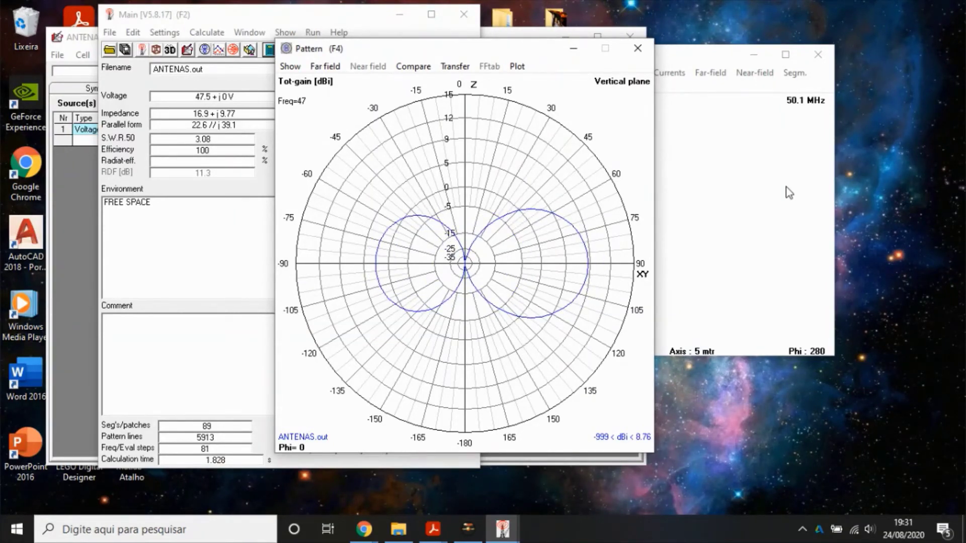
{"action": "key", "text": "Down"}
{"action": "key", "text": "Down"}
{"action": "key", "text": "Down"}
{"action": "key", "text": "Down"}
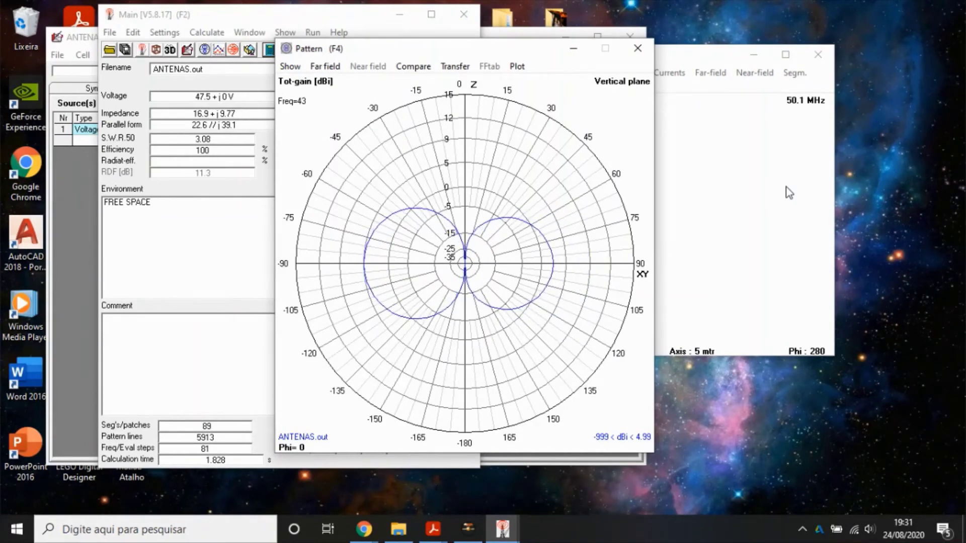
{"action": "key", "text": "Down"}
{"action": "key", "text": "Down"}
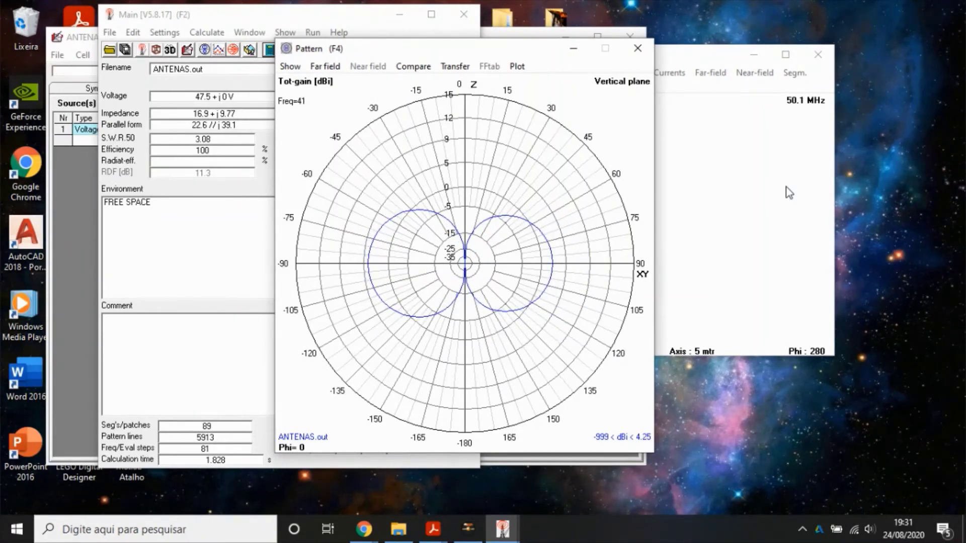
{"action": "key", "text": "Down"}
{"action": "key", "text": "Down"}
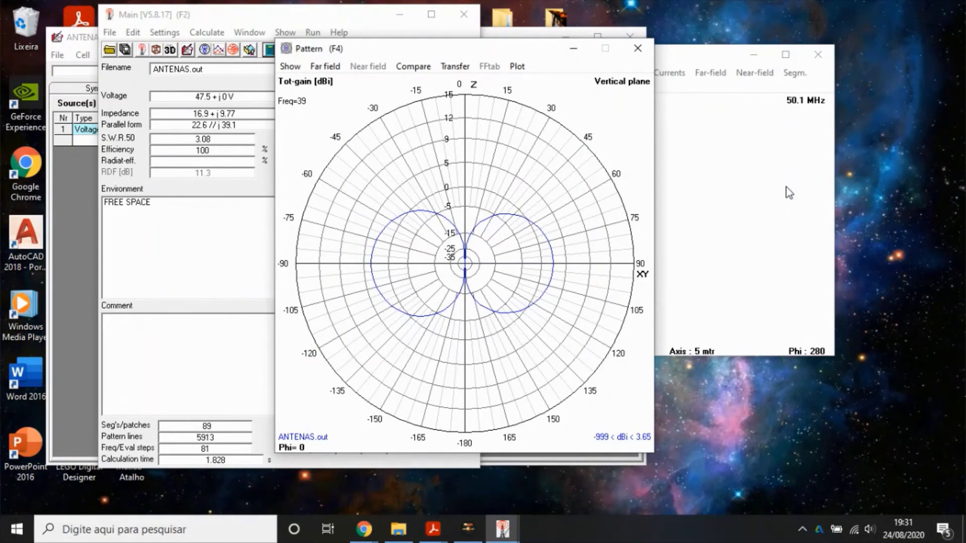
{"action": "key", "text": "Down"}
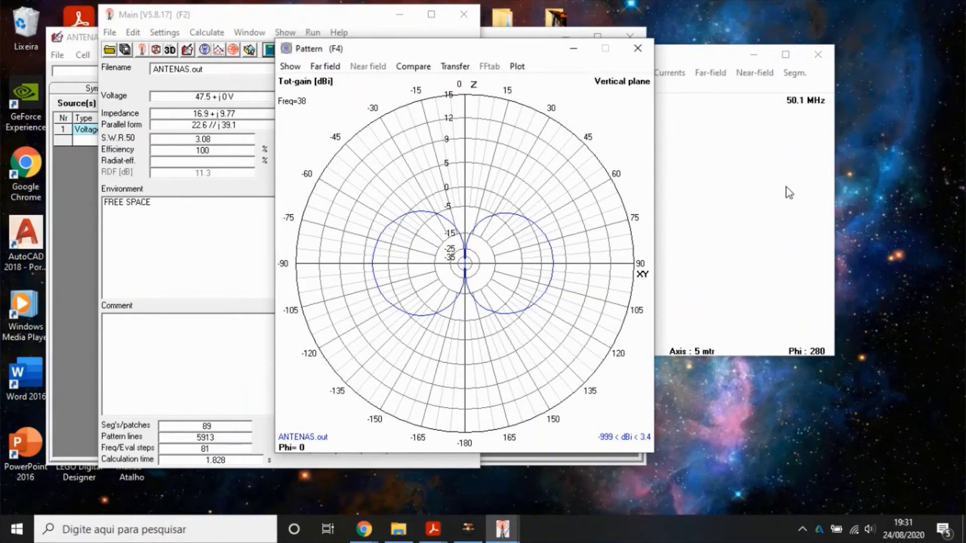
{"action": "key", "text": "Down"}
{"action": "key", "text": "Down"}
{"action": "key", "text": "Down"}
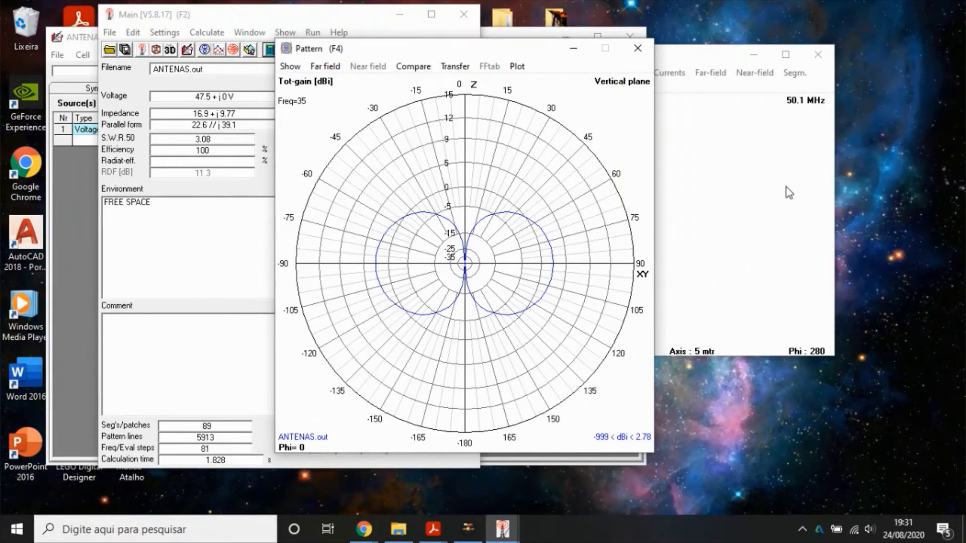
Step the vertical-plane gain pattern back up through the swept frequencies from 35 MHz to see how the lobes change
{"action": "key", "text": "Up"}
{"action": "key", "text": "Up"}
{"action": "key", "text": "Up"}
{"action": "key", "text": "Up"}
{"action": "key", "text": "Up"}
{"action": "key", "text": "Up"}
{"action": "key", "text": "Up"}
{"action": "key", "text": "Up"}
{"action": "key", "text": "Up"}
{"action": "key", "text": "Up"}
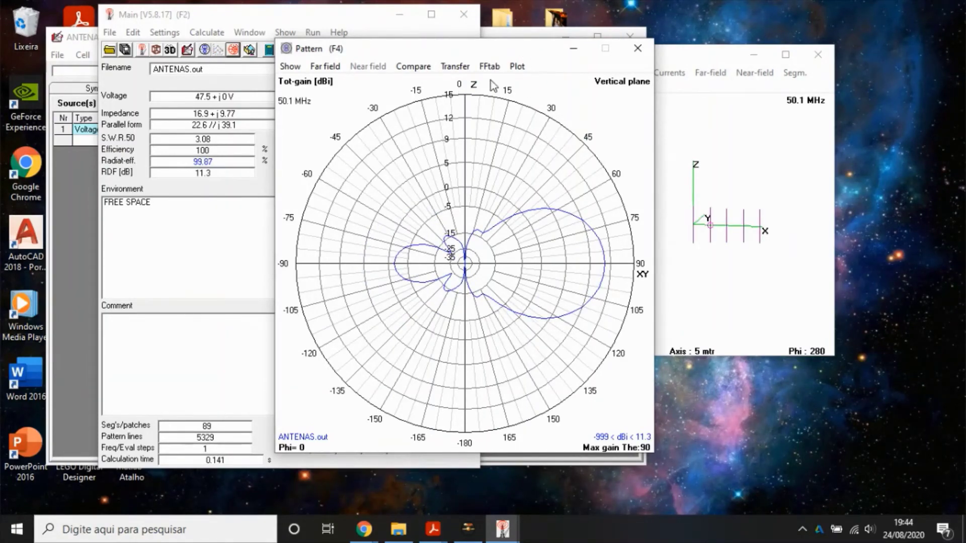
Examine the antenna's input impedance at 50.1 MHz on the Smith chart, and close the chart
{"action": "left_click", "coordinate": [292, 20]}
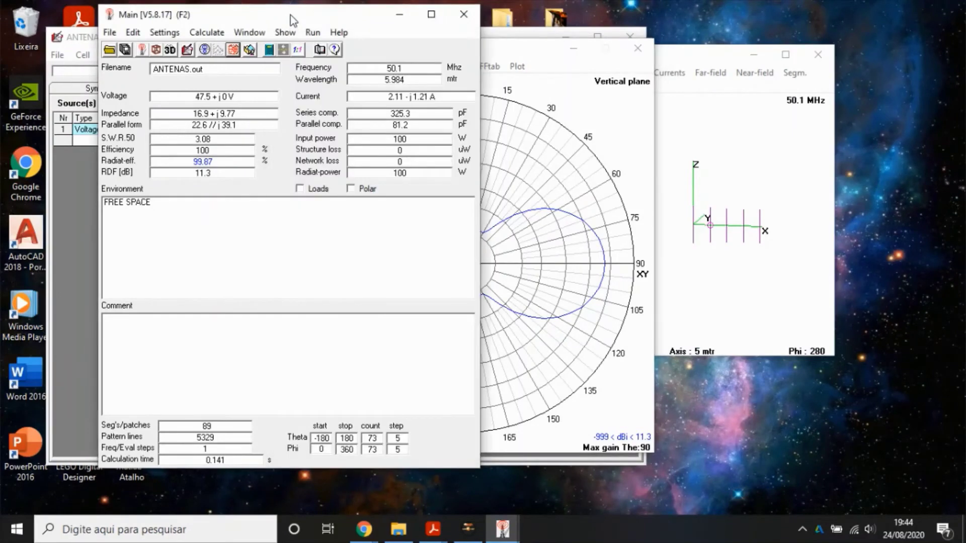
{"action": "left_click", "coordinate": [232, 52]}
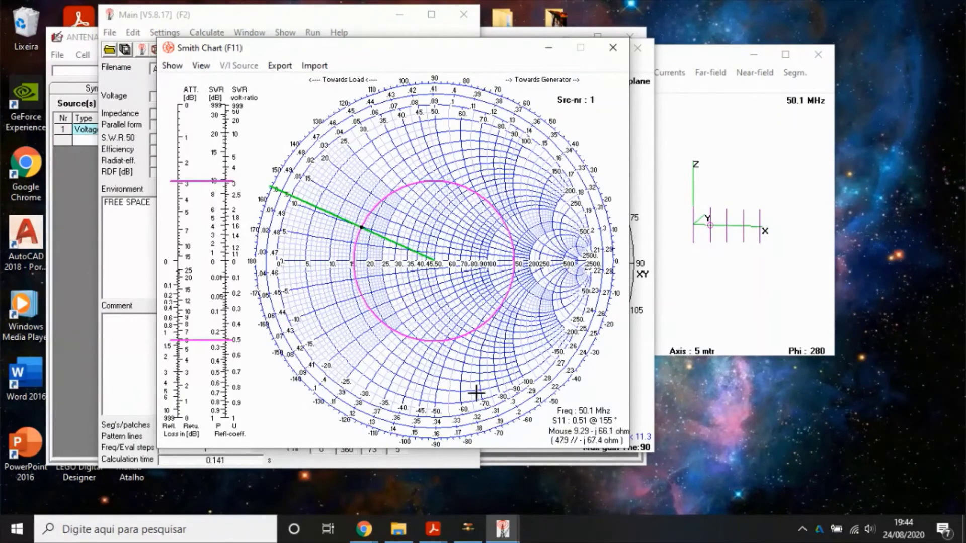
{"action": "left_click", "coordinate": [613, 47]}
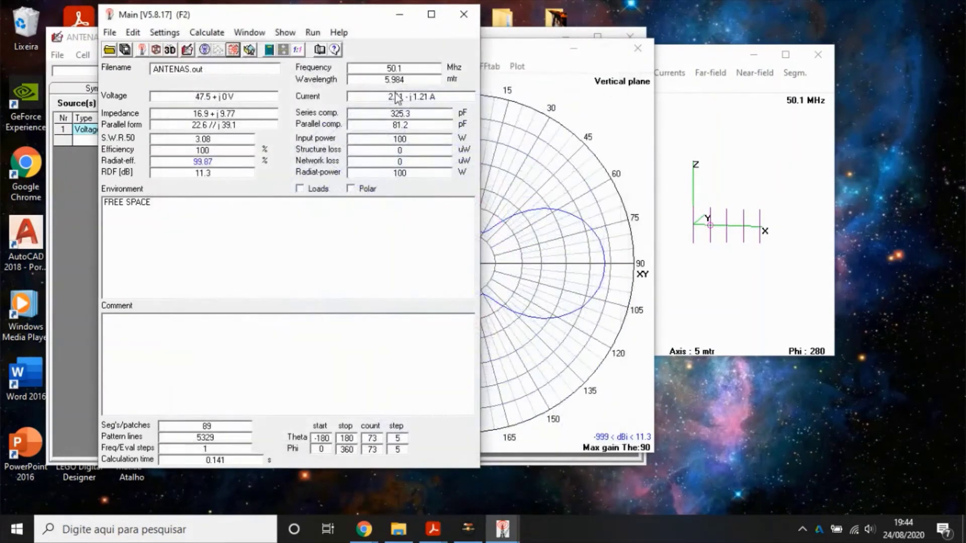
Look over the L-, Pi- and T-network component values in the RLC matching tool, and switch to Chrome
{"action": "left_click", "coordinate": [298, 52]}
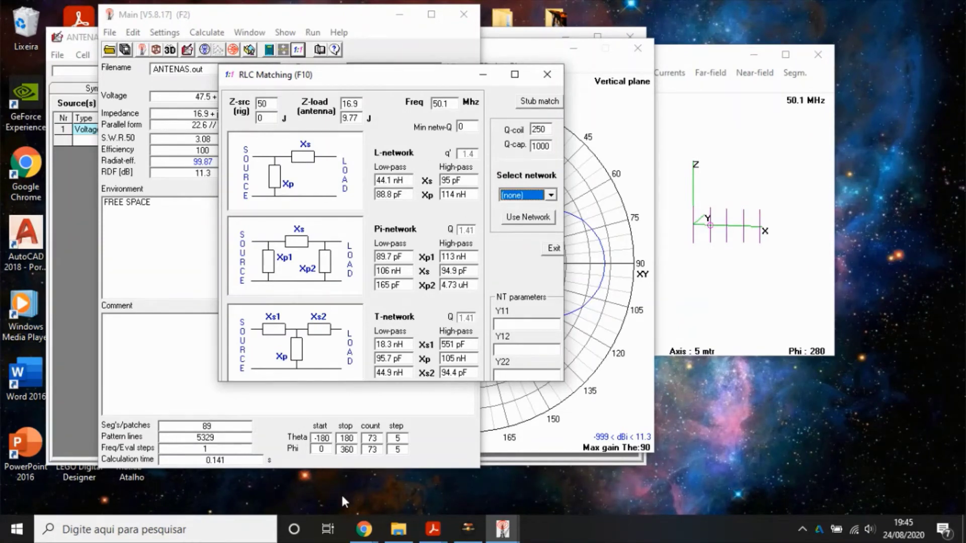
{"action": "left_click", "coordinate": [364, 529]}
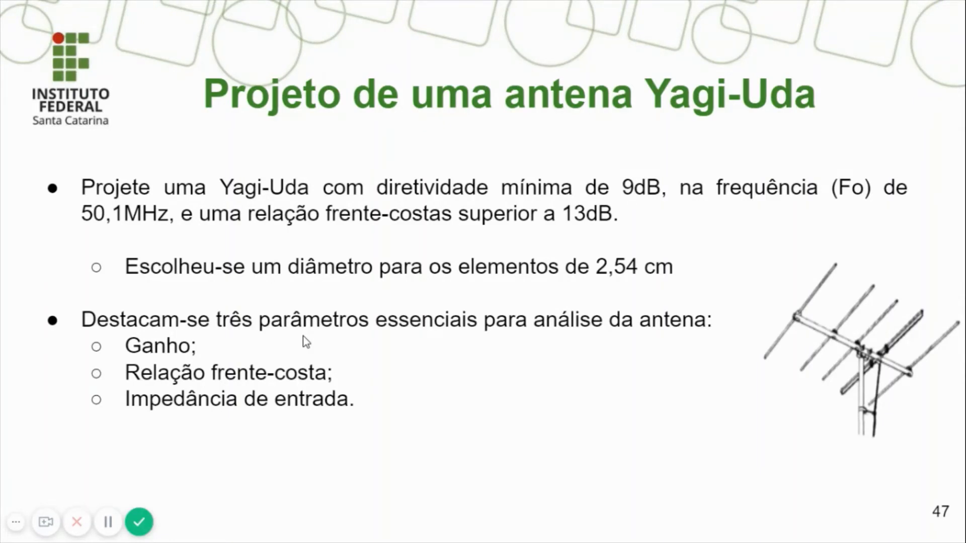
{"action": "key", "text": "Right"}
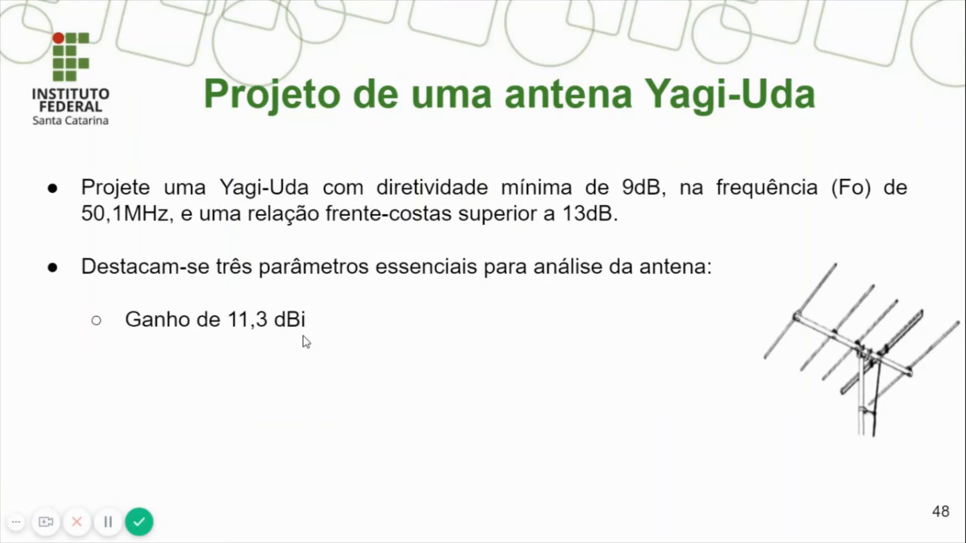
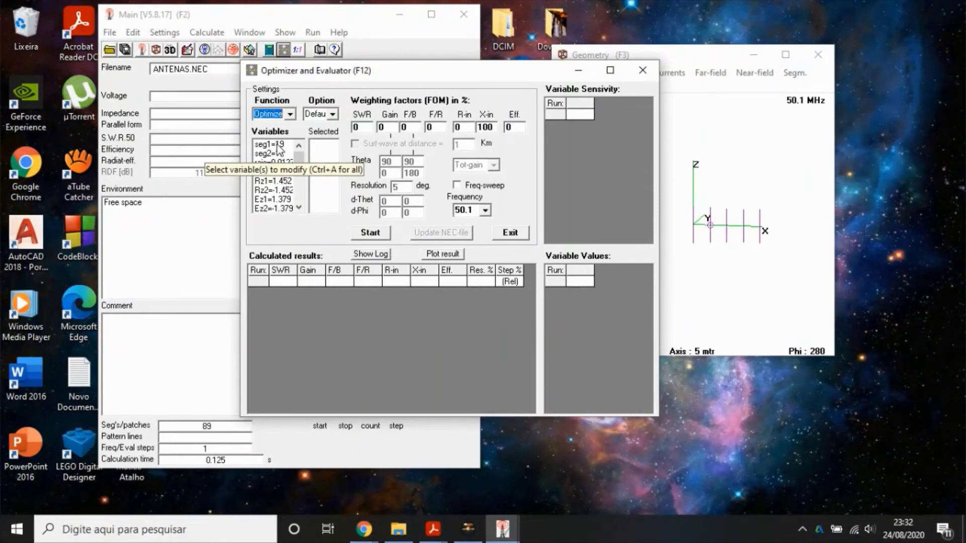
Look through the antenna variables available for modification in the optimizer
{"action": "scroll", "coordinate": [279, 174], "scroll_direction": "down", "scroll_amount": 3}
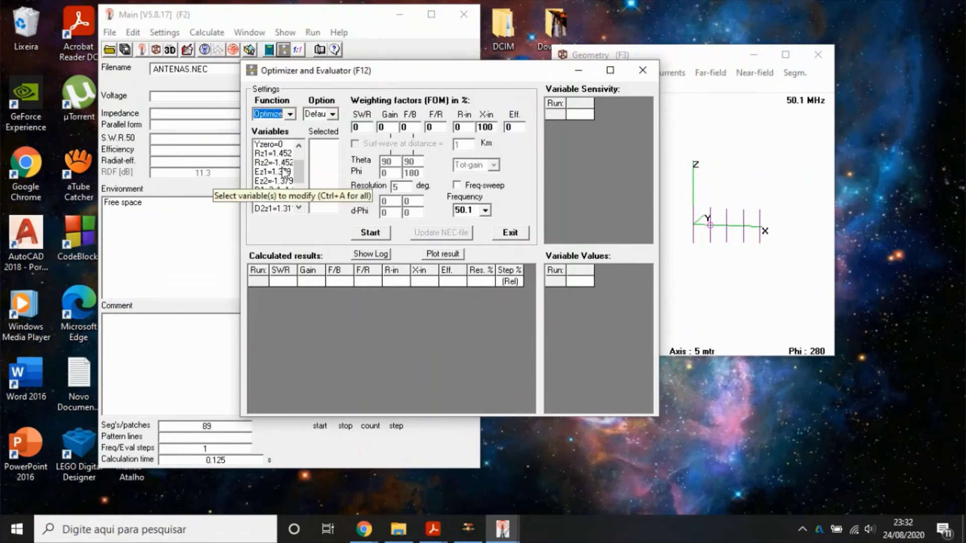
{"action": "scroll", "coordinate": [279, 176], "scroll_direction": "up", "scroll_amount": 3}
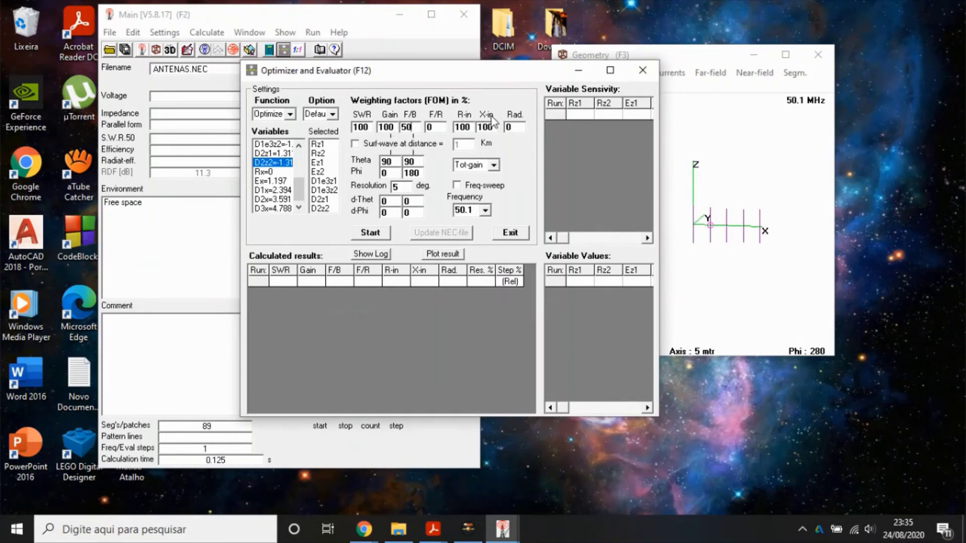
Set the optimizer's desired target value for SWR to 1.5
{"action": "right_click", "coordinate": [362, 129]}
{"action": "left_click", "coordinate": [403, 165]}
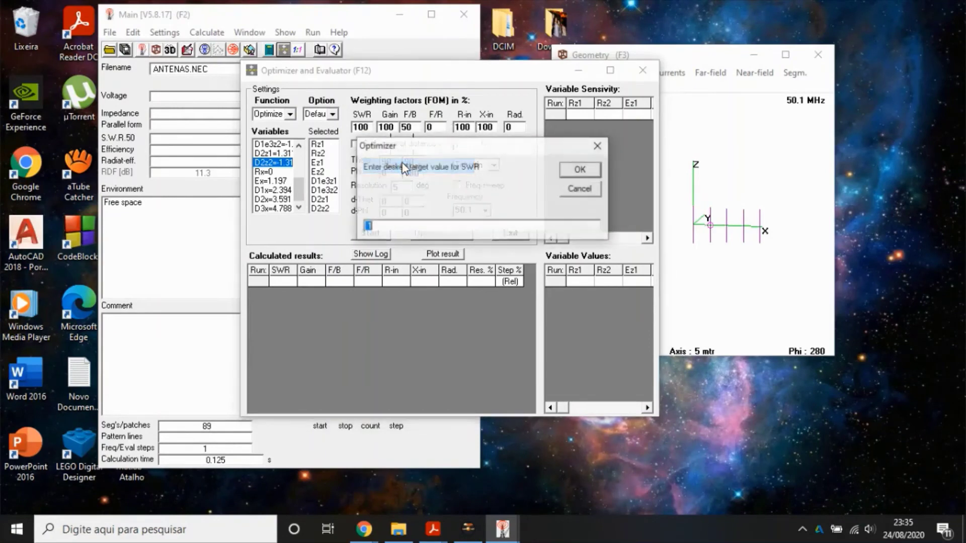
{"action": "left_click", "coordinate": [397, 226]}
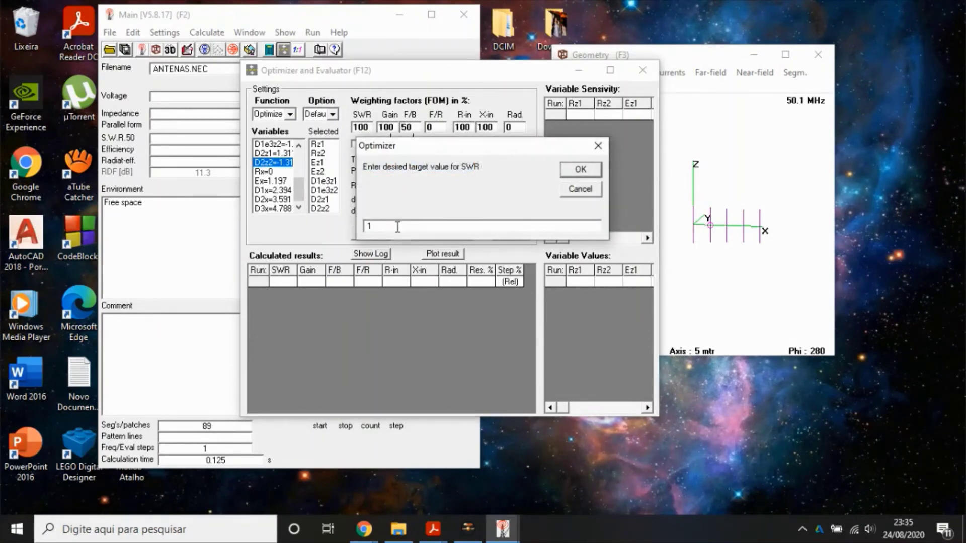
{"action": "type", "text": ".5"}
{"action": "left_click", "coordinate": [581, 170]}
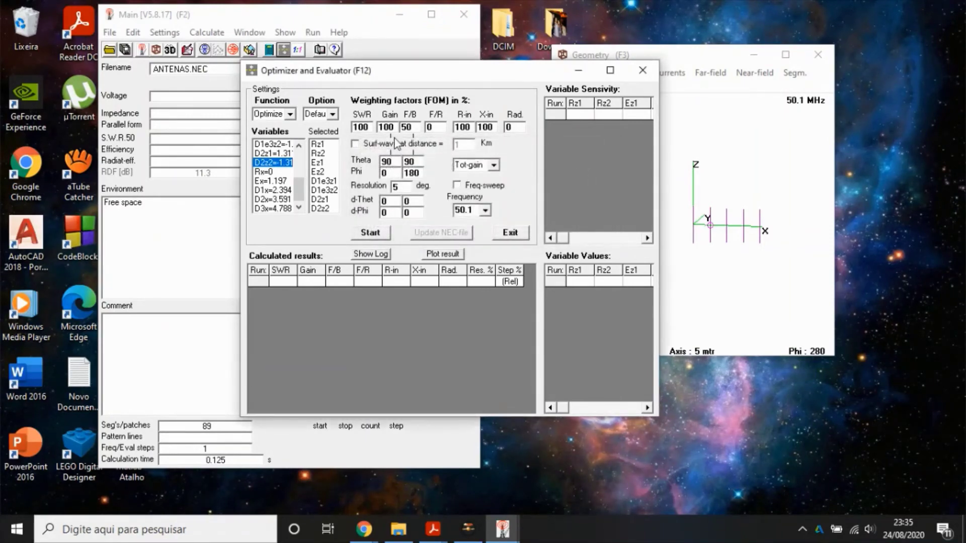
Set the optimizer's desired target value for Gain to 9.2
{"action": "double_click", "coordinate": [394, 126]}
{"action": "type", "text": "010"}
{"action": "right_click", "coordinate": [391, 130]}
{"action": "left_click", "coordinate": [422, 166]}
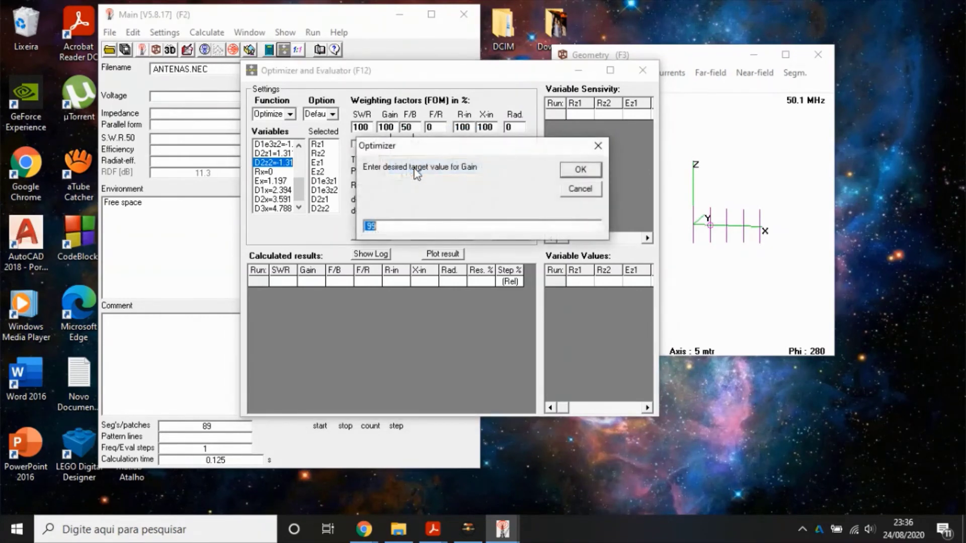
{"action": "type", "text": "99"}
{"action": "key", "text": "BackSpace"}
{"action": "key", "text": "BackSpace"}
{"action": "type", "text": "9.2"}
{"action": "left_click", "coordinate": [579, 170]}
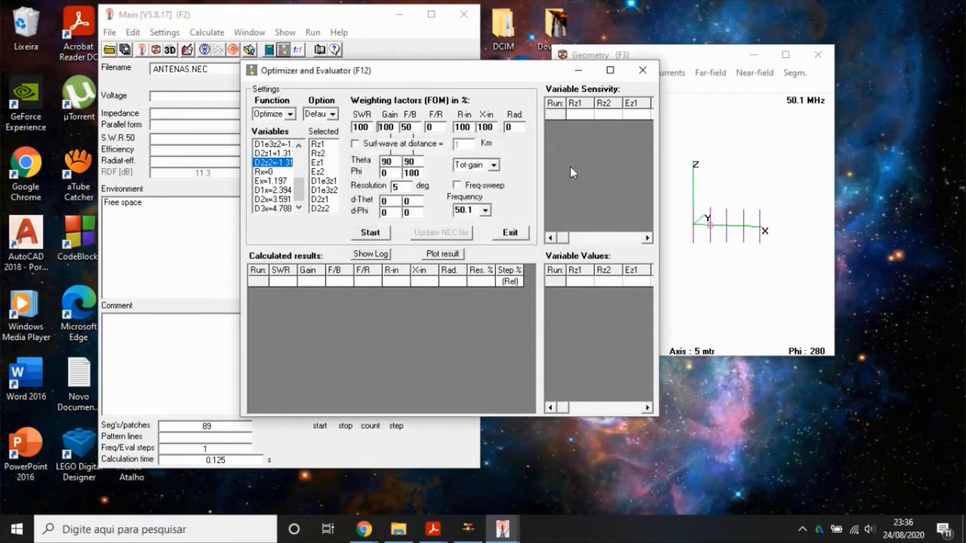
Set the optimizer's desired target value for F/B to 13
{"action": "right_click", "coordinate": [414, 128]}
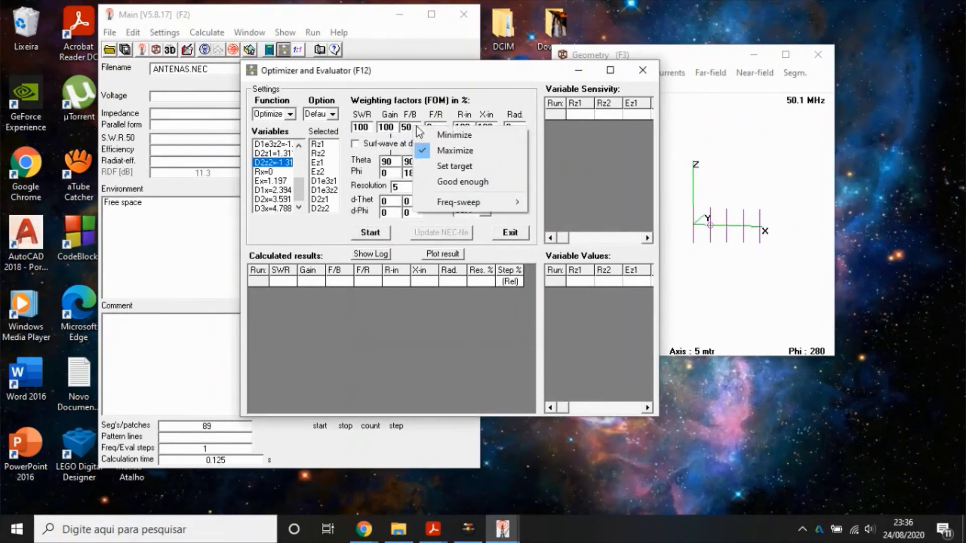
{"action": "left_click", "coordinate": [441, 168]}
{"action": "left_click", "coordinate": [393, 226]}
{"action": "key", "text": "BackSpace"}
{"action": "key", "text": "BackSpace"}
{"action": "key", "text": "BackSpace"}
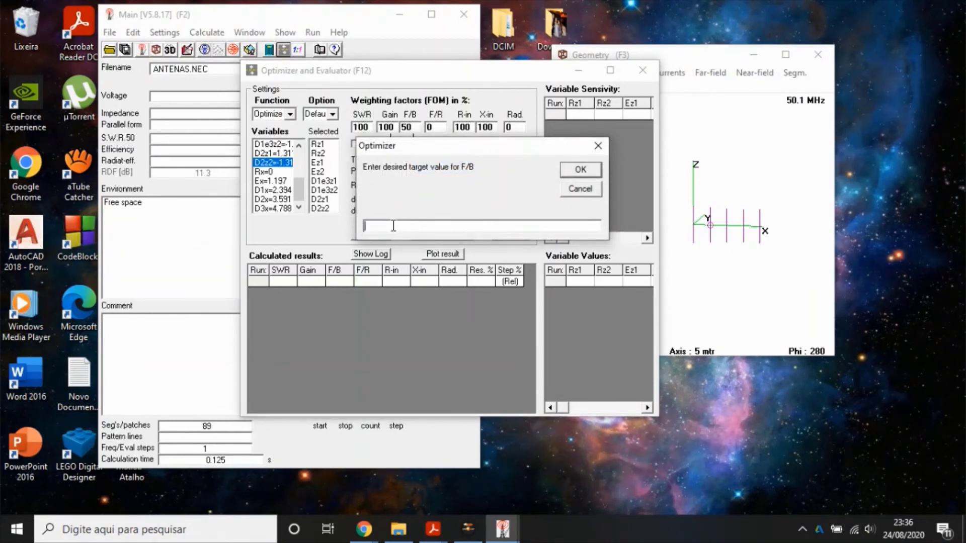
{"action": "type", "text": "13"}
{"action": "left_click", "coordinate": [581, 170]}
Make the optimizer aim for a target input resistance (R-in), accepting the proposed value
{"action": "right_click", "coordinate": [465, 124]}
{"action": "left_click", "coordinate": [496, 168]}
{"action": "left_click", "coordinate": [574, 170]}
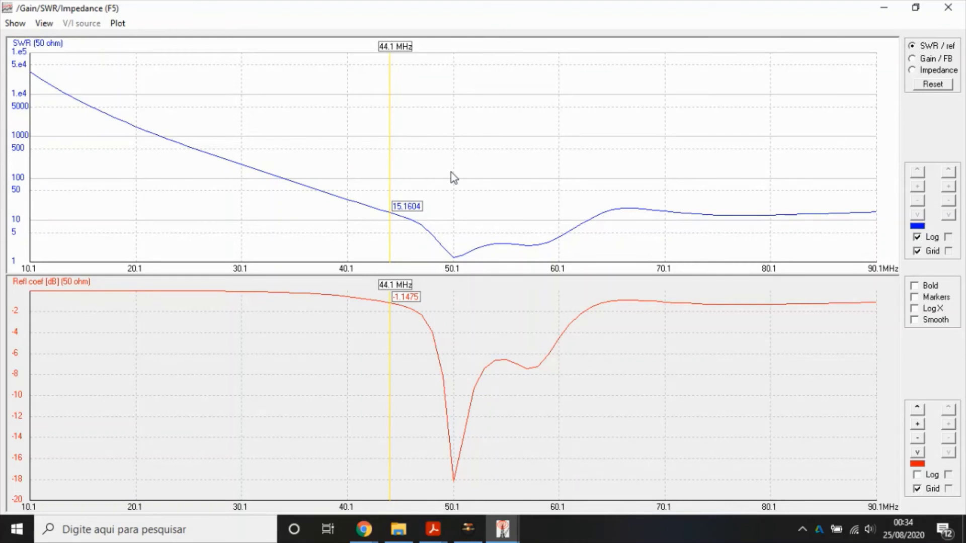
Read the SWR and reflection coefficient at 50.1 MHz, and compare gain and front-to-back ratio at 50.1, 52.1 and 59.1 MHz
{"action": "left_click", "coordinate": [451, 172]}
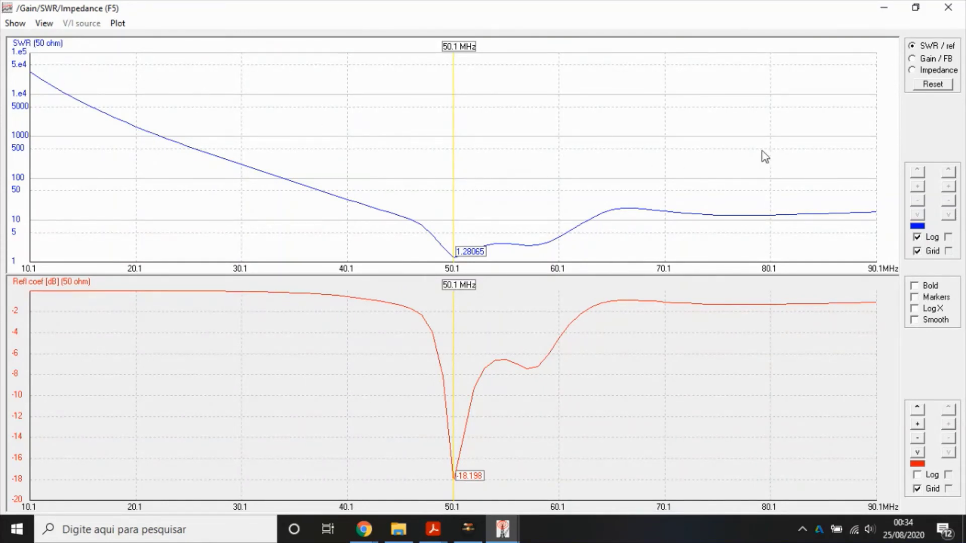
{"action": "left_click", "coordinate": [919, 60]}
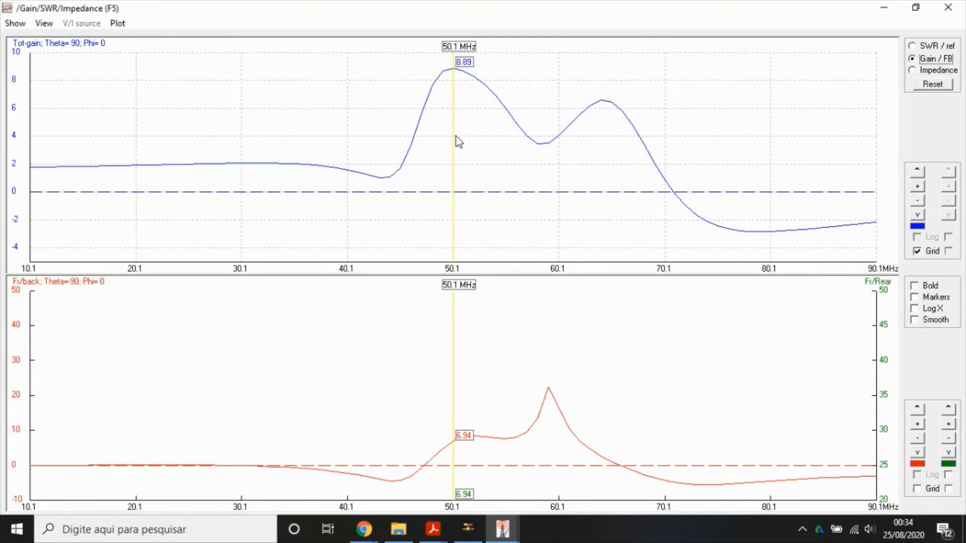
{"action": "left_click", "coordinate": [442, 137]}
{"action": "mouse_move", "coordinate": [442, 136]}
{"action": "left_mouse_down"}
{"action": "mouse_move", "coordinate": [432, 139]}
{"action": "mouse_move", "coordinate": [509, 149]}
{"action": "mouse_move", "coordinate": [458, 150]}
{"action": "mouse_move", "coordinate": [476, 215]}
{"action": "left_mouse_up"}
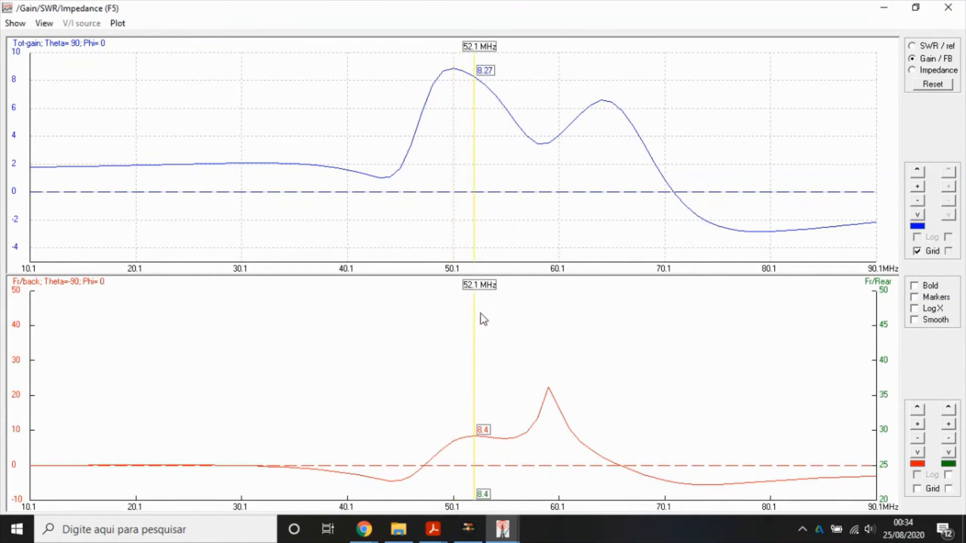
{"action": "left_click_drag", "start_coordinate": [475, 375], "coordinate": [545, 367]}
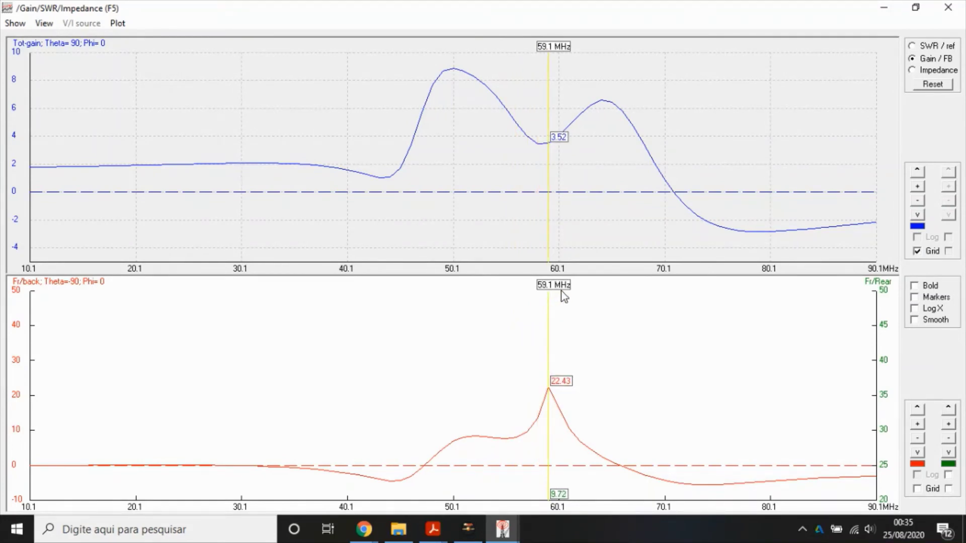
{"action": "left_click_drag", "start_coordinate": [552, 362], "coordinate": [455, 358]}
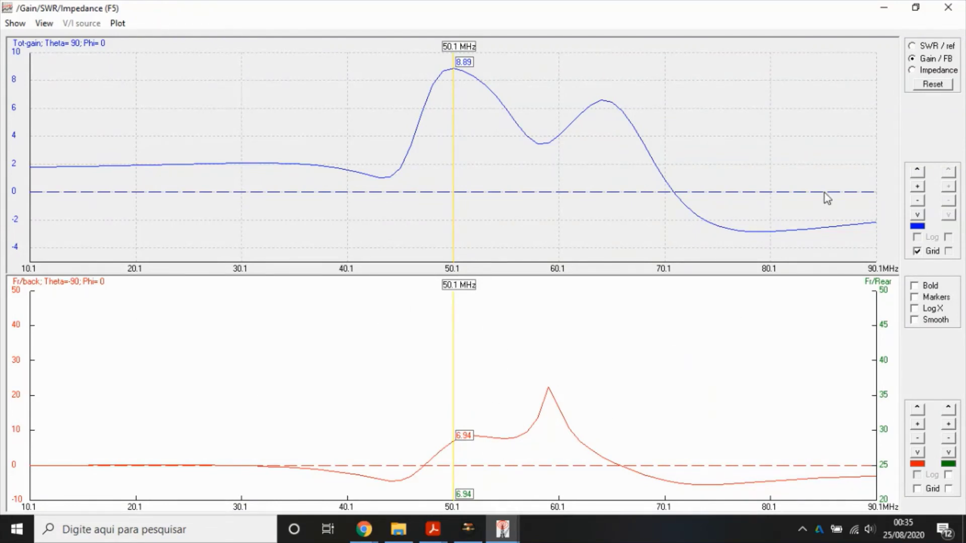
Examine the resistance, reactance, impedance and phase at 50.1 MHz in the Impedance graphs
{"action": "left_click", "coordinate": [912, 71]}
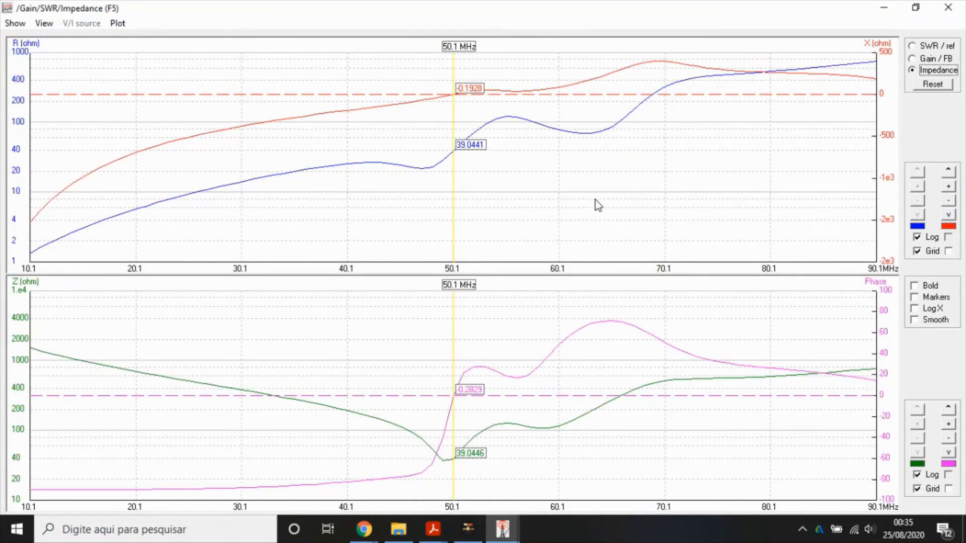
{"action": "left_click", "coordinate": [462, 202]}
{"action": "left_click", "coordinate": [456, 200]}
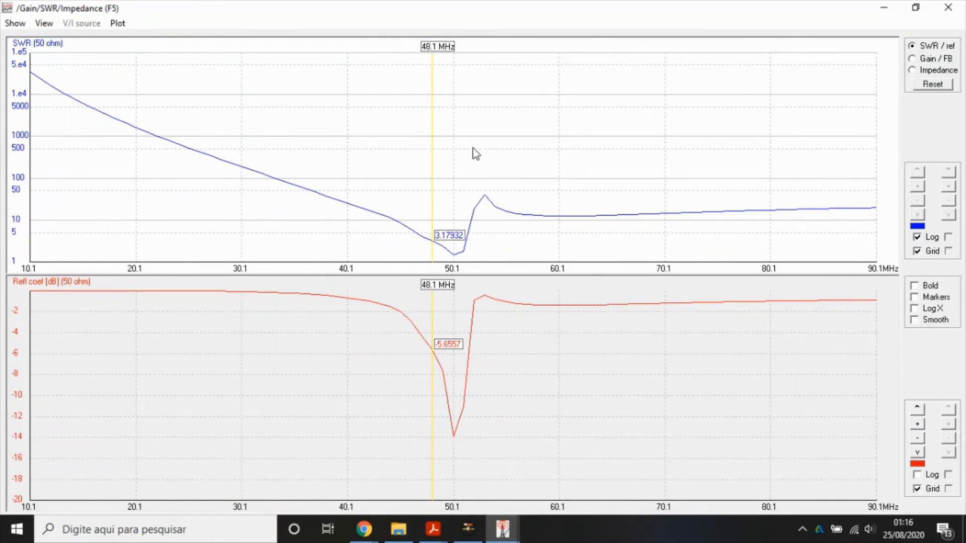
Check the second optimised sweep at 50.1 MHz for SWR, reflection coefficient, gain, front-to-back ratio and impedance
{"action": "left_click", "coordinate": [455, 160]}
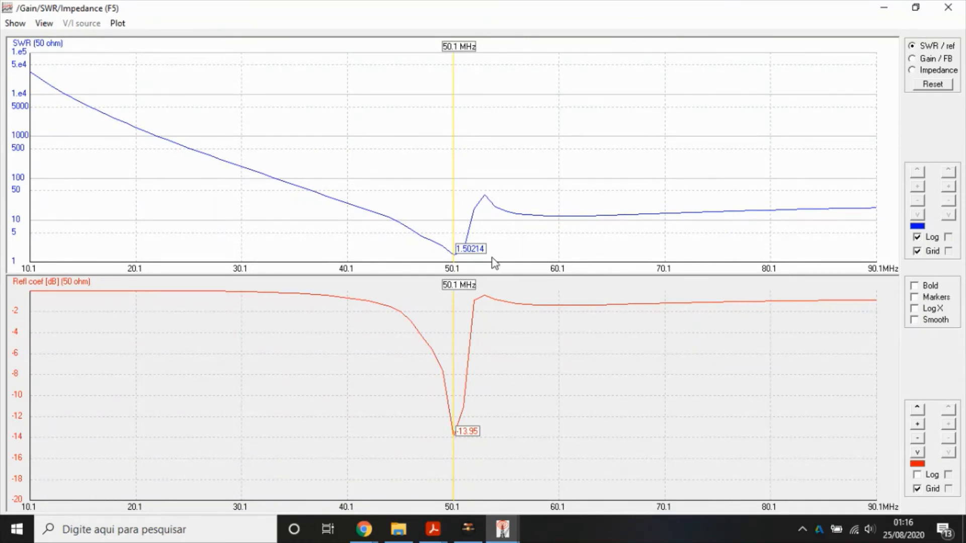
{"action": "left_click", "coordinate": [914, 58]}
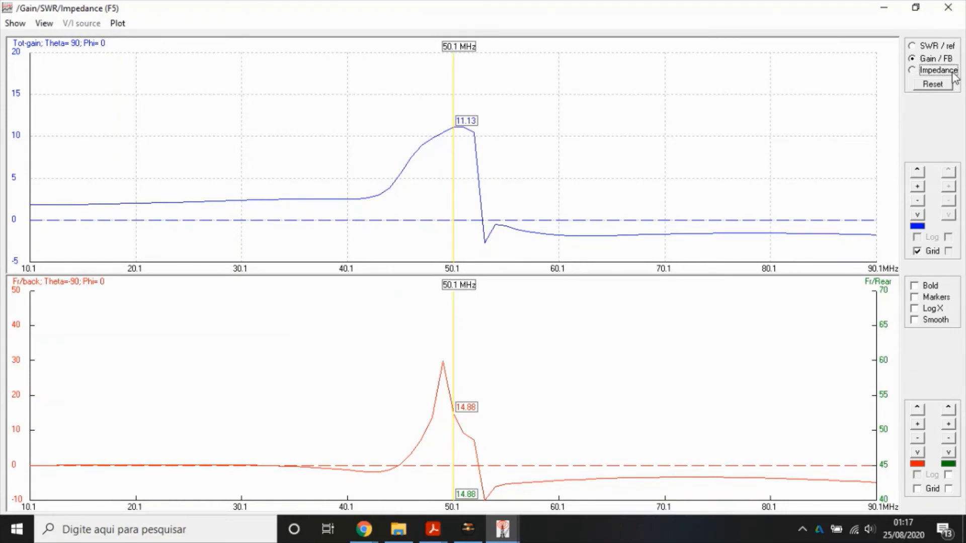
{"action": "left_click", "coordinate": [911, 70]}
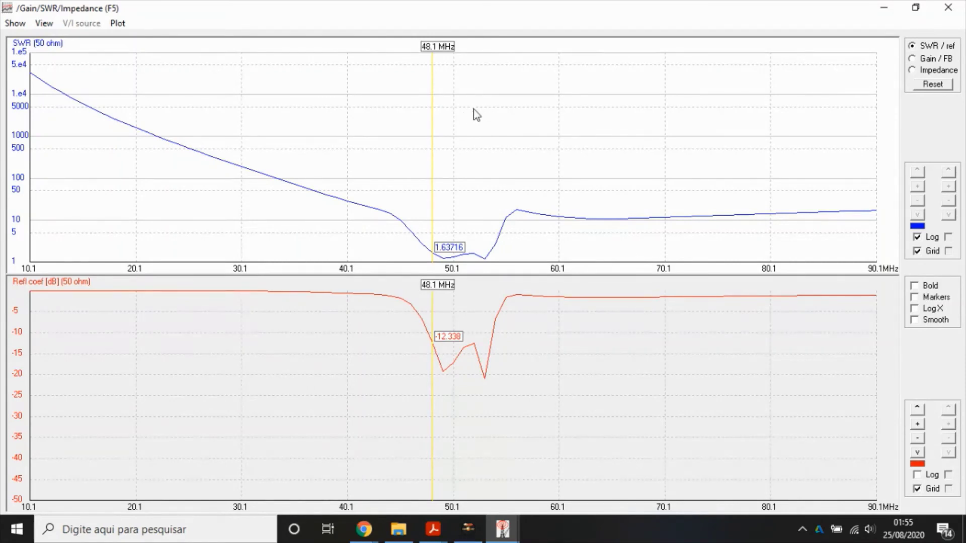
Evaluate the third optimised sweep at 50.1 MHz through its SWR, Gain/FB and Impedance graphs
{"action": "left_click", "coordinate": [452, 120]}
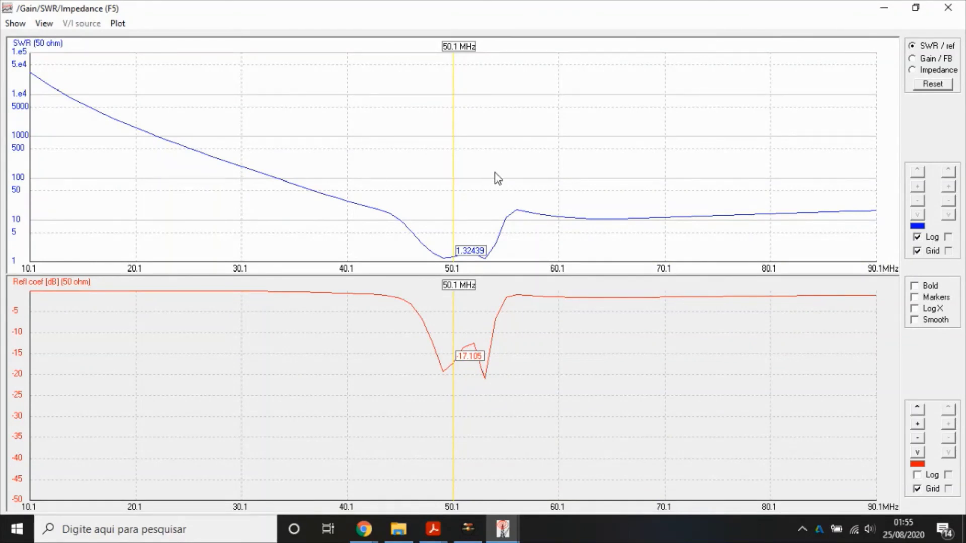
{"action": "left_click", "coordinate": [920, 60]}
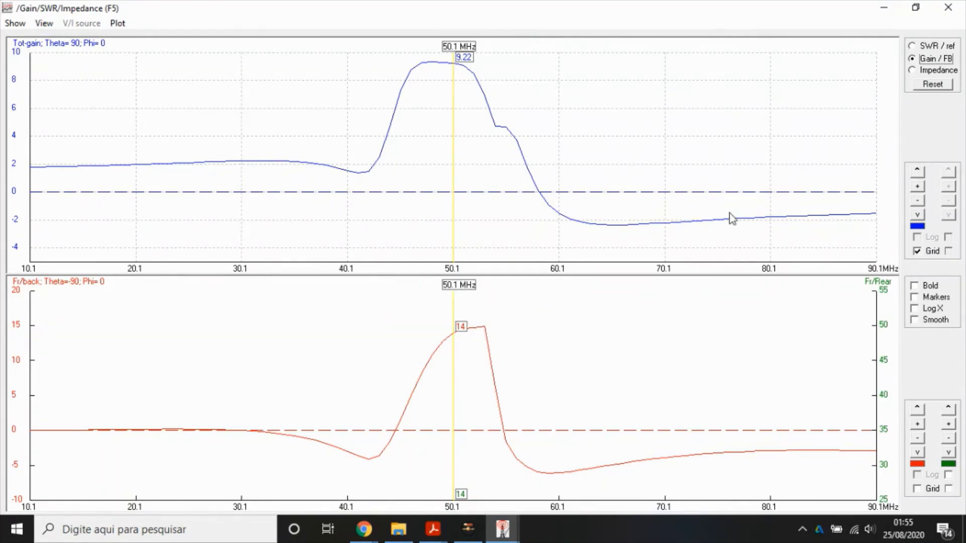
{"action": "left_click", "coordinate": [930, 71]}
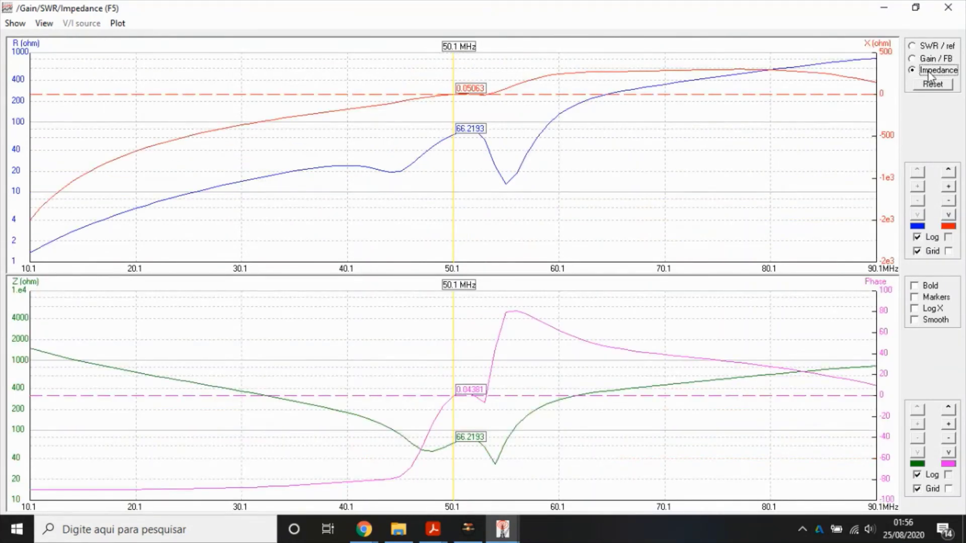